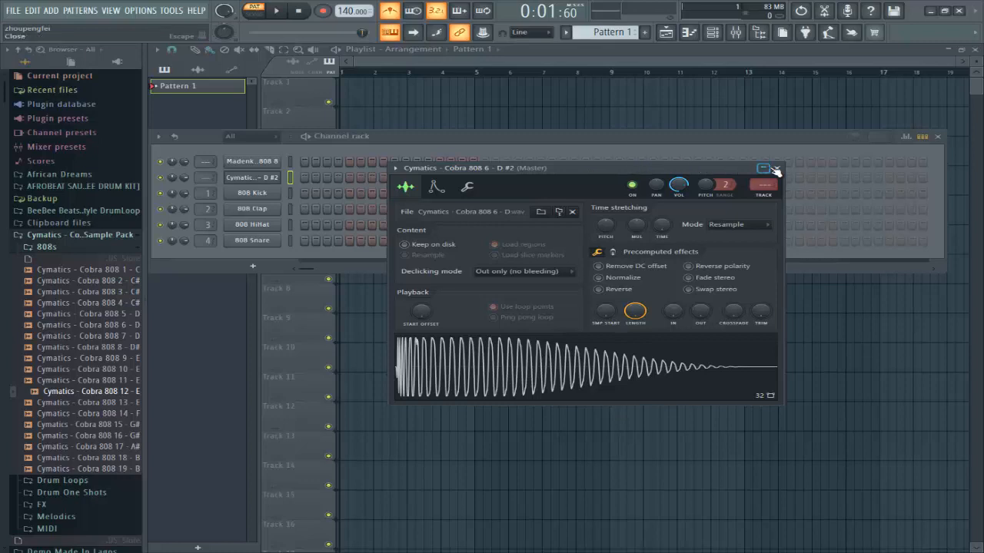
Step: Preview the Cymatics Cobra 808 6 - D#2 sample, then close its channel settings window
{"action": "left_click", "coordinate": [637, 374]}
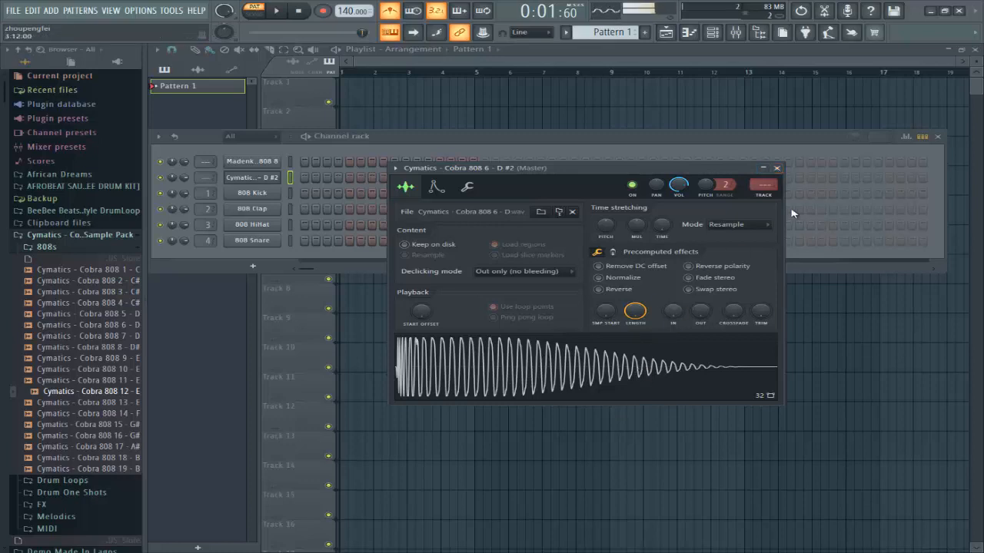
{"action": "left_click", "coordinate": [777, 168]}
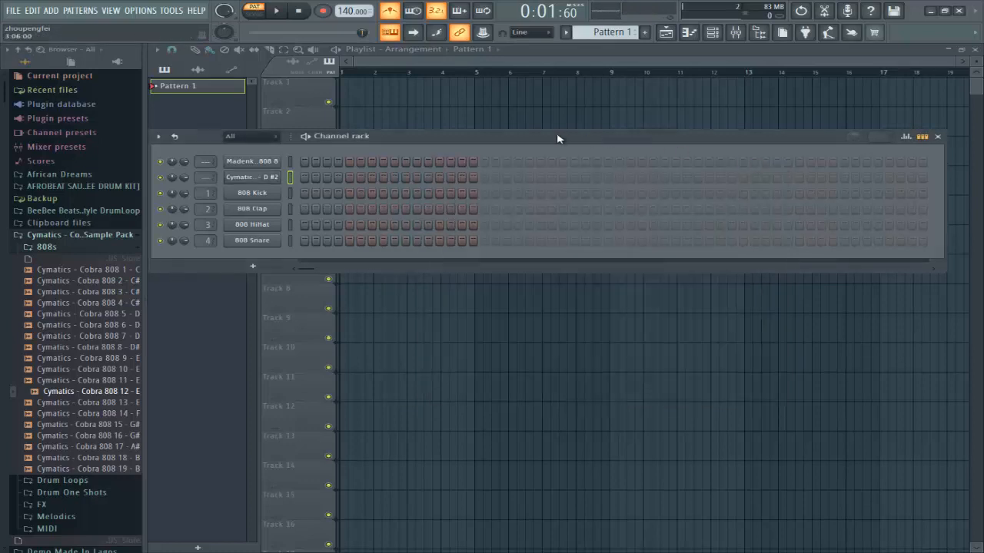
Step: Drop Cymatics - Cobra 808 6 onto the Cymatic D#2 channel and open its sampler settings
{"action": "left_click_drag", "start_coordinate": [557, 139], "coordinate": [583, 144]}
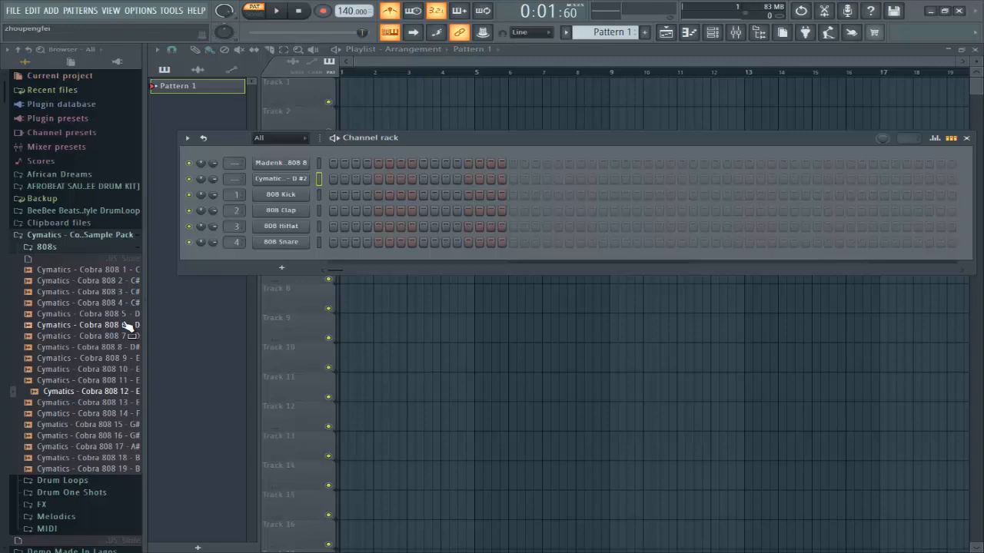
{"action": "left_click_drag", "start_coordinate": [127, 325], "coordinate": [302, 181]}
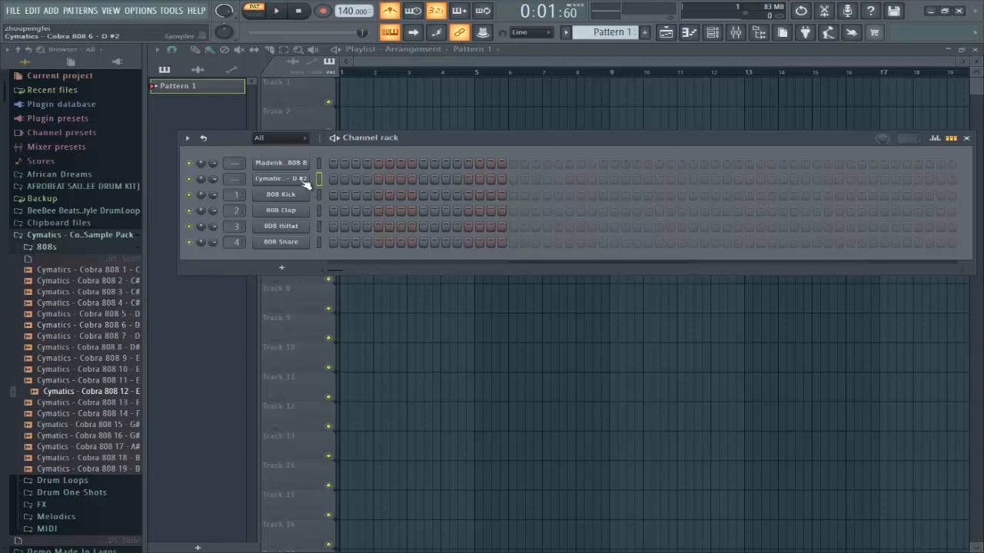
{"action": "left_click", "coordinate": [292, 183]}
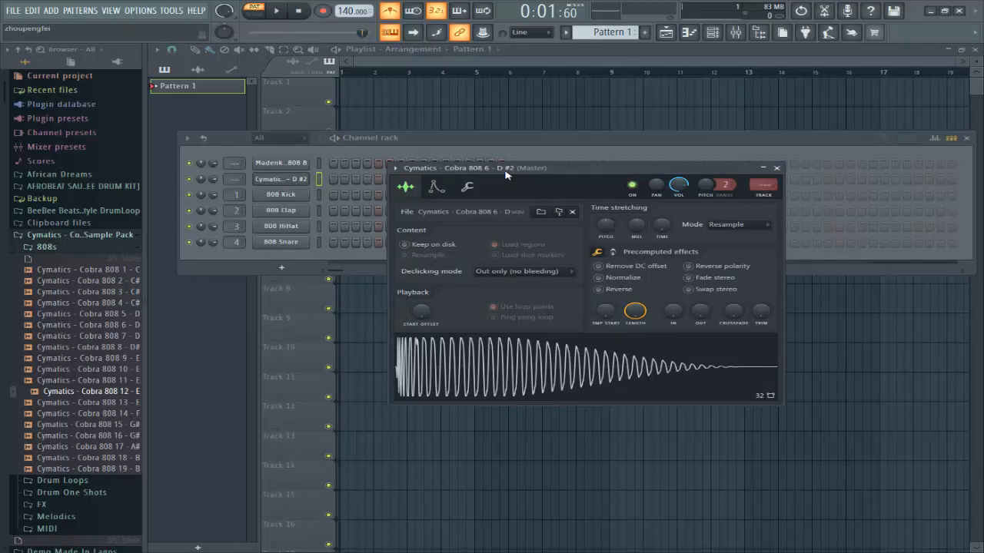
{"action": "left_click", "coordinate": [70, 304]}
{"action": "left_click", "coordinate": [73, 348]}
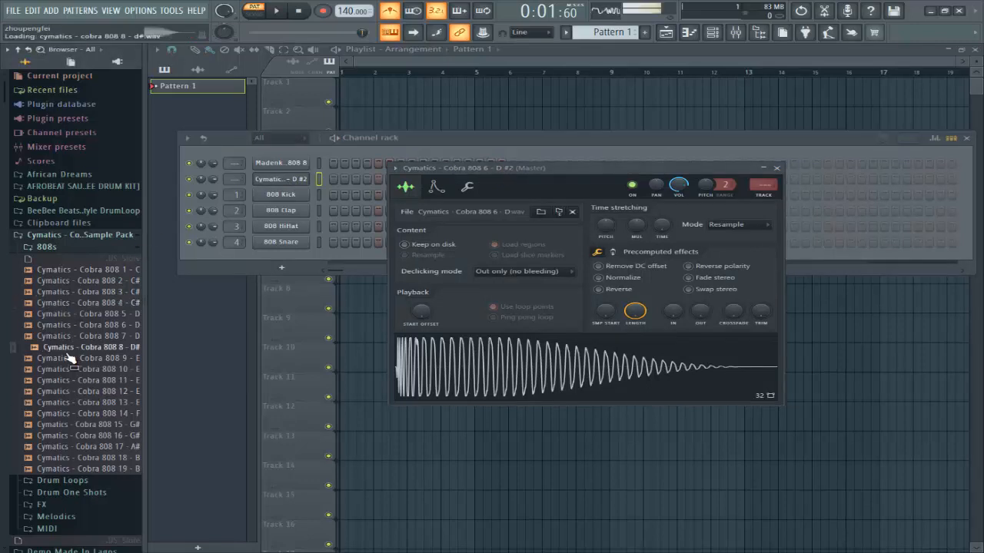
{"action": "left_click", "coordinate": [75, 427]}
{"action": "left_click", "coordinate": [76, 447]}
{"action": "left_click", "coordinate": [77, 458]}
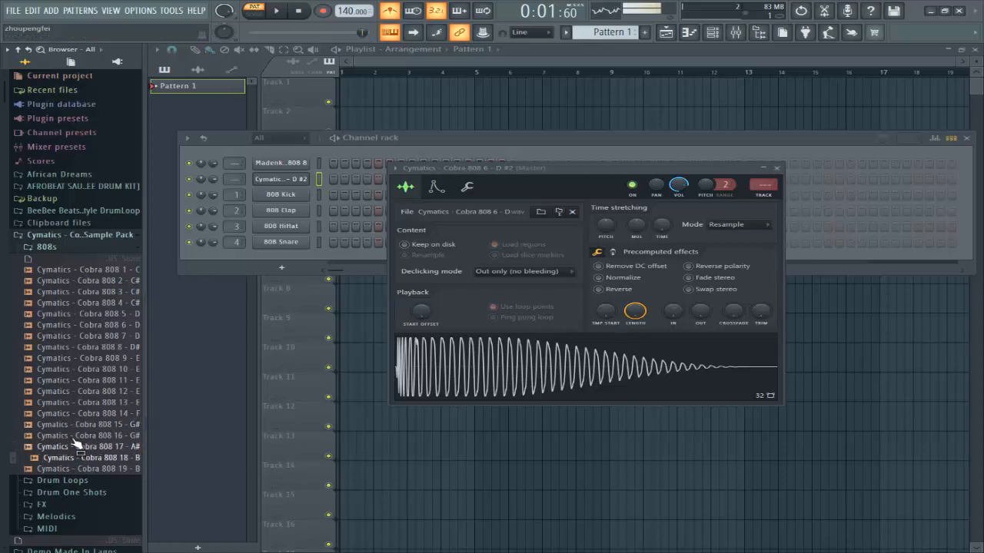
{"action": "left_click", "coordinate": [76, 350]}
{"action": "left_click", "coordinate": [70, 312]}
{"action": "left_click", "coordinate": [92, 304]}
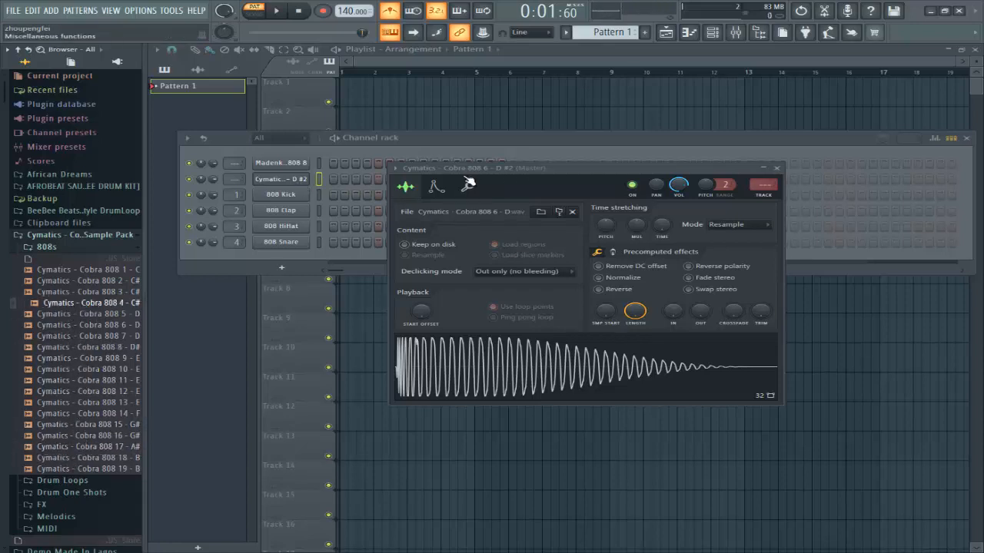
Step: Open the Cobra 808 6 sample in Edison and detect its pitch regions (F#2, D2)
{"action": "right_click", "coordinate": [529, 348]}
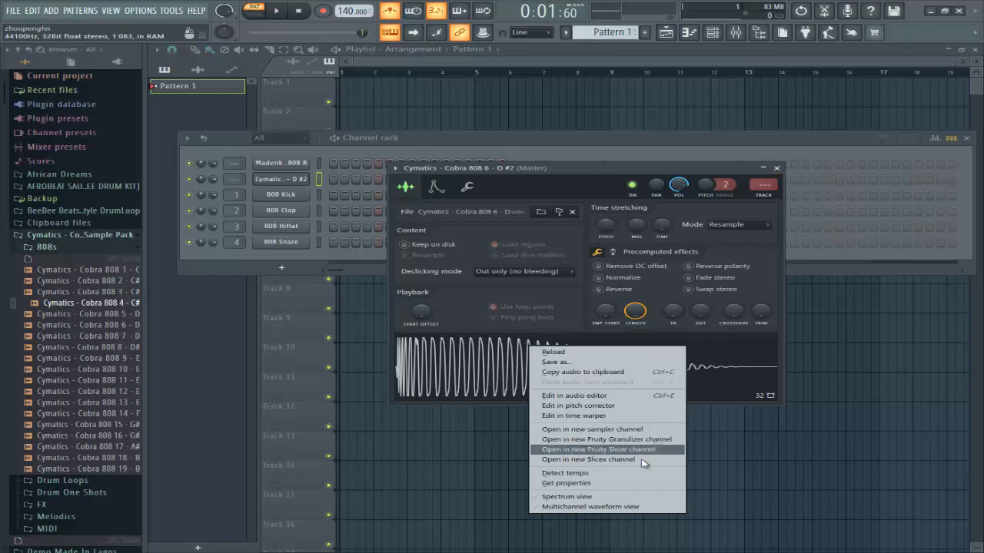
{"action": "left_click", "coordinate": [604, 396]}
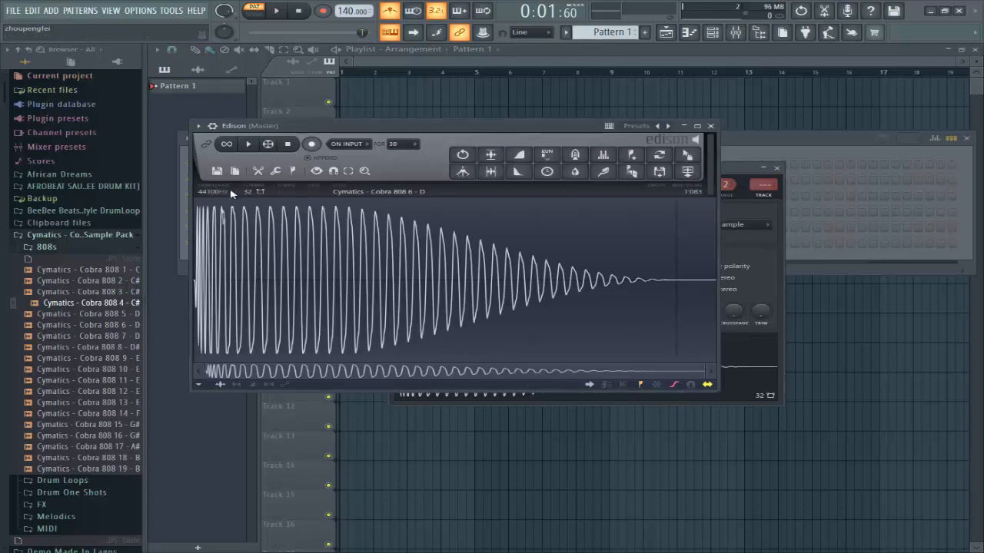
{"action": "left_click", "coordinate": [293, 171]}
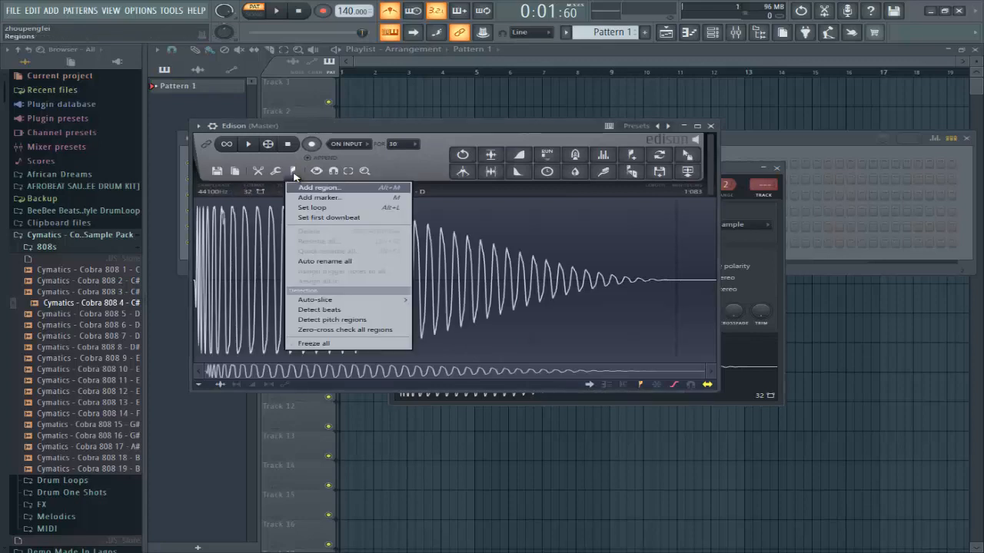
{"action": "left_click", "coordinate": [352, 321]}
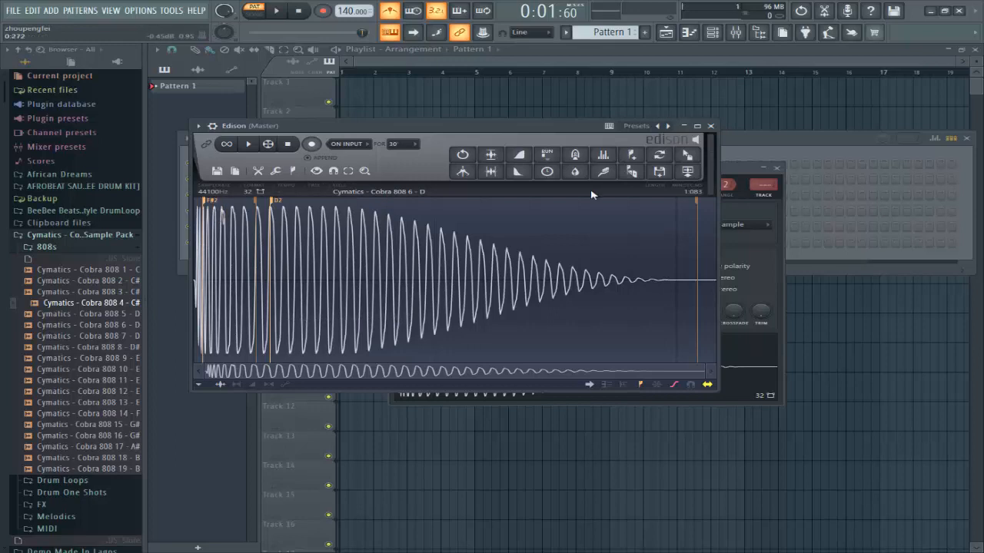
{"action": "left_click_drag", "start_coordinate": [566, 125], "coordinate": [580, 162]}
{"action": "left_click", "coordinate": [615, 212]}
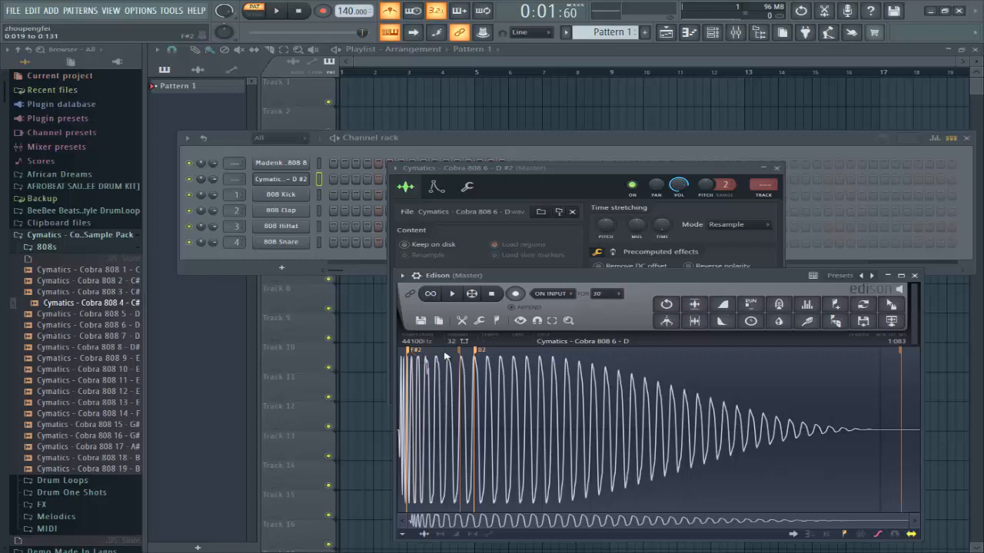
Step: Close Edison, delete the Edison effect from the Master mixer track, and close the Mixer
{"action": "left_click", "coordinate": [915, 276]}
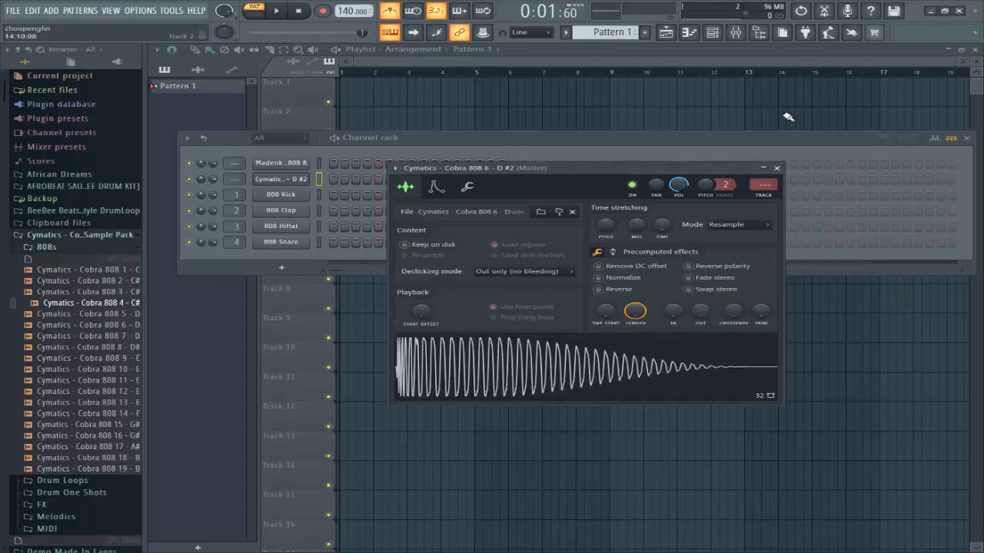
{"action": "left_click", "coordinate": [736, 32]}
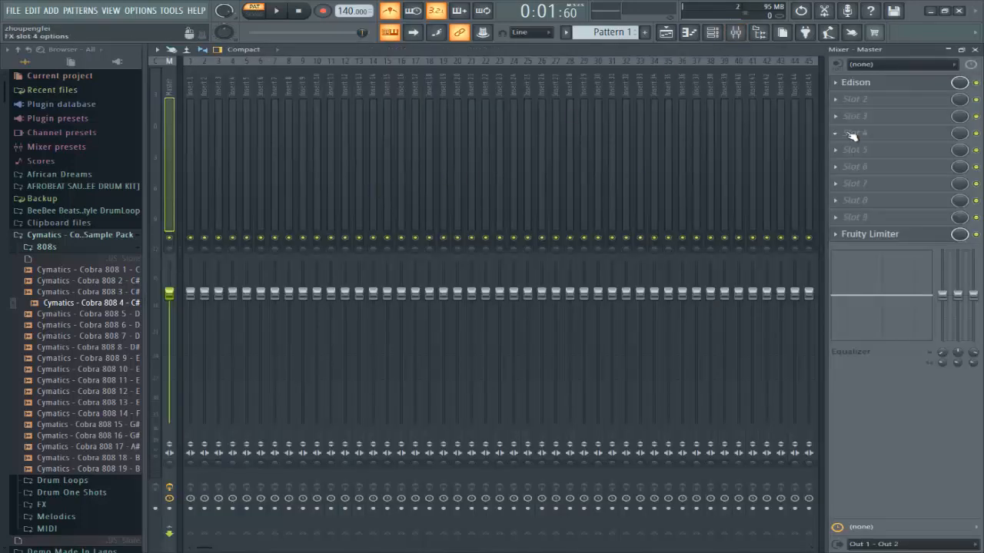
{"action": "left_click", "coordinate": [836, 82]}
{"action": "left_click", "coordinate": [855, 109]}
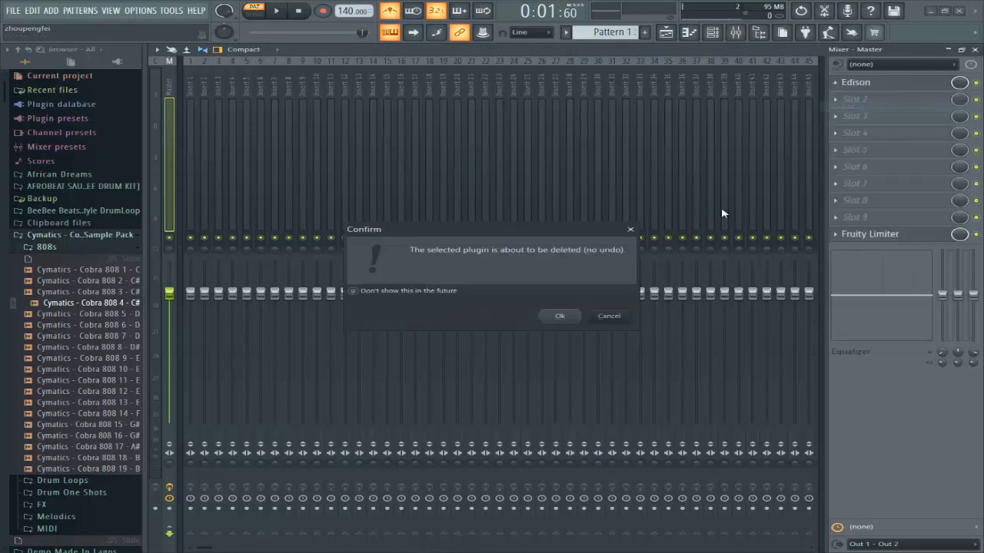
{"action": "left_click", "coordinate": [569, 320]}
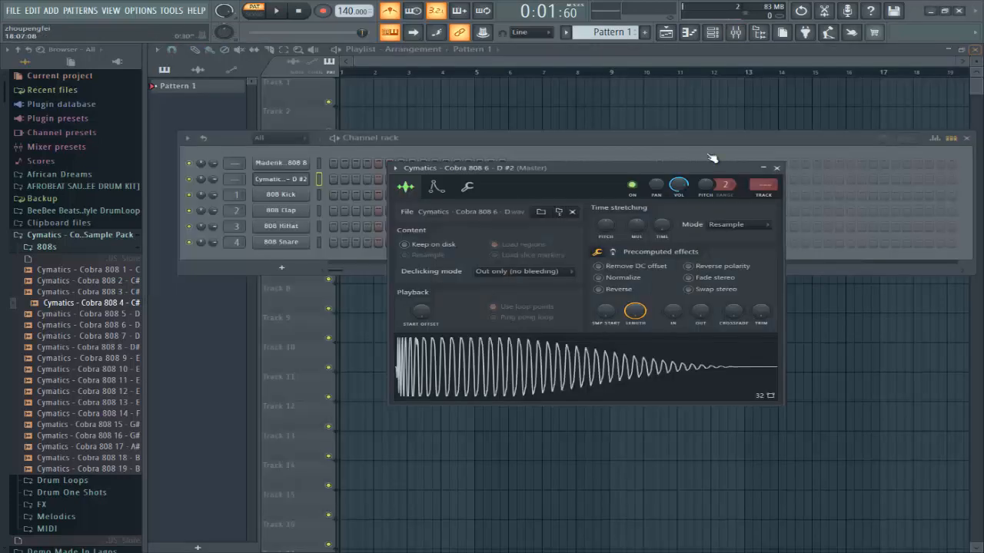
{"action": "left_click", "coordinate": [974, 49]}
Step: Close the sampler settings and open the Cymatics Cobra 808 6 - D#2 channel's piano roll
{"action": "left_click", "coordinate": [776, 167]}
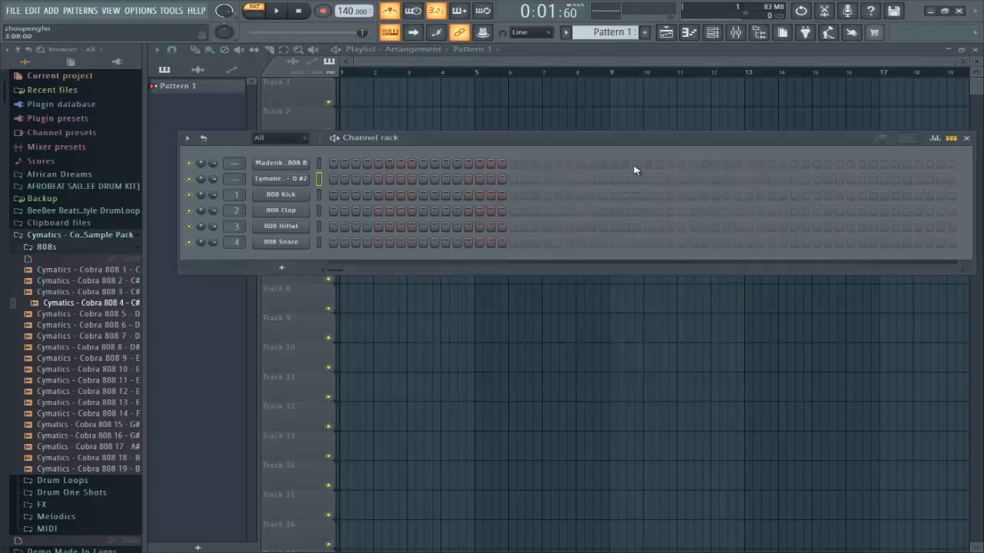
{"action": "right_click", "coordinate": [292, 178]}
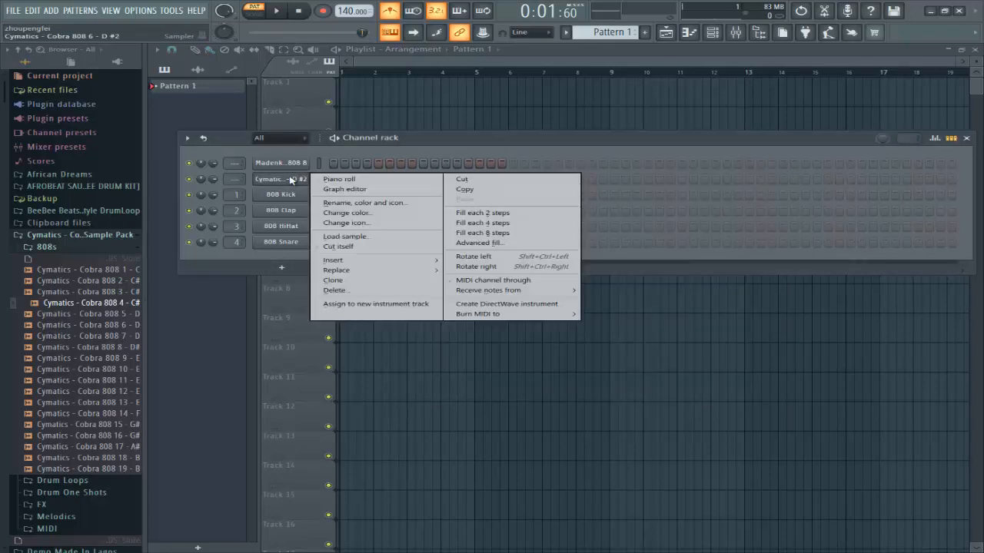
{"action": "left_click", "coordinate": [291, 180]}
{"action": "left_click", "coordinate": [290, 180]}
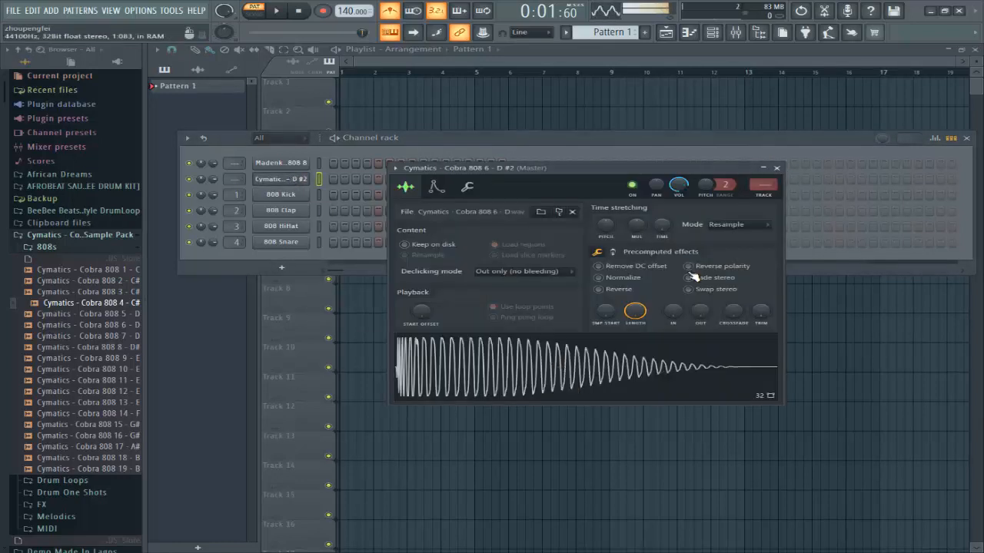
{"action": "left_click", "coordinate": [776, 168]}
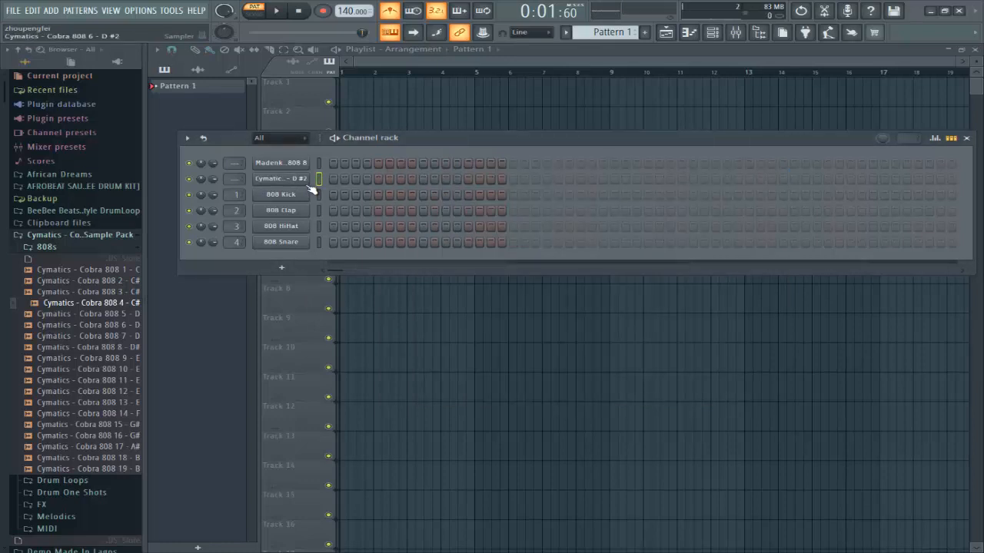
{"action": "right_click", "coordinate": [311, 188]}
{"action": "left_click", "coordinate": [332, 181]}
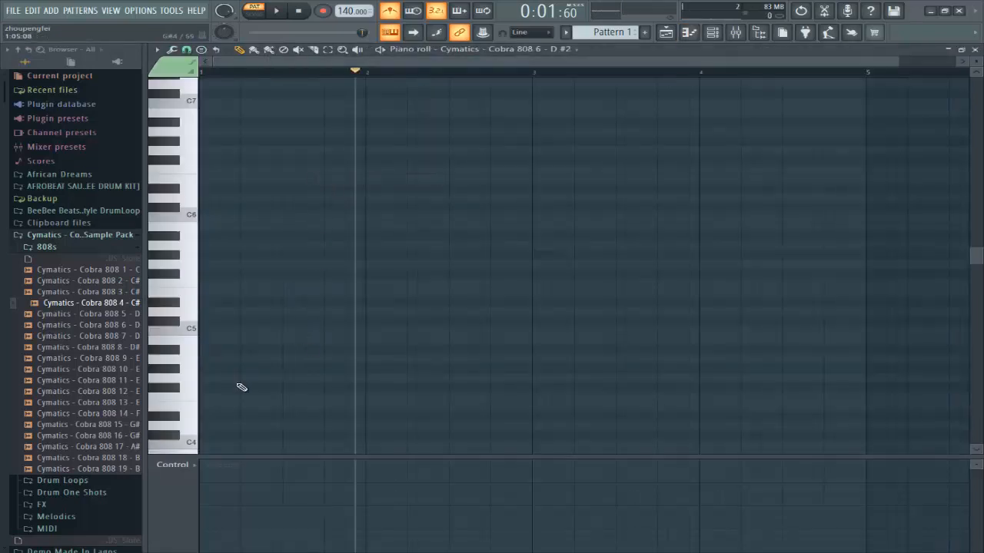
Step: Place a long F4 base note at the pattern start and a short C5 note after it
{"action": "left_click", "coordinate": [207, 406]}
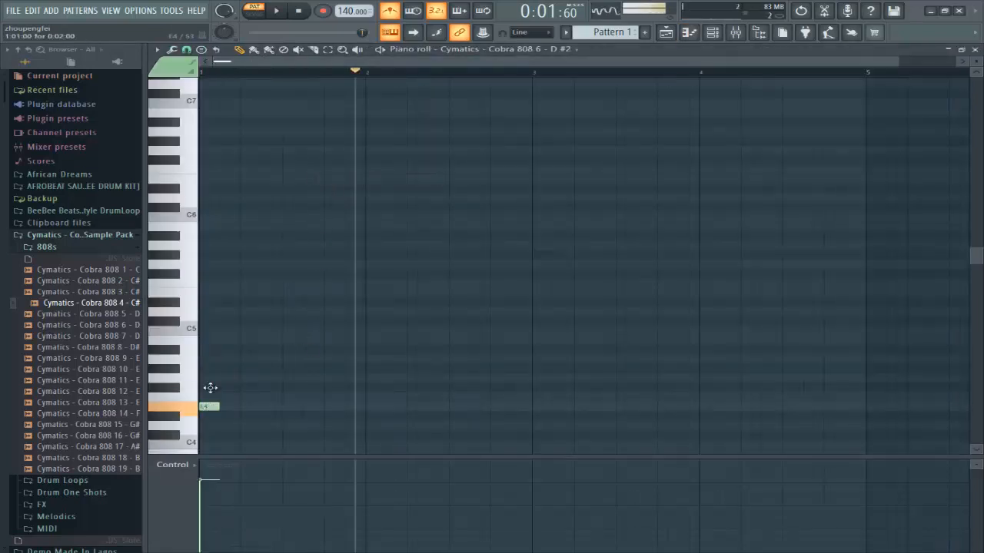
{"action": "left_click_drag", "start_coordinate": [209, 389], "coordinate": [361, 374]}
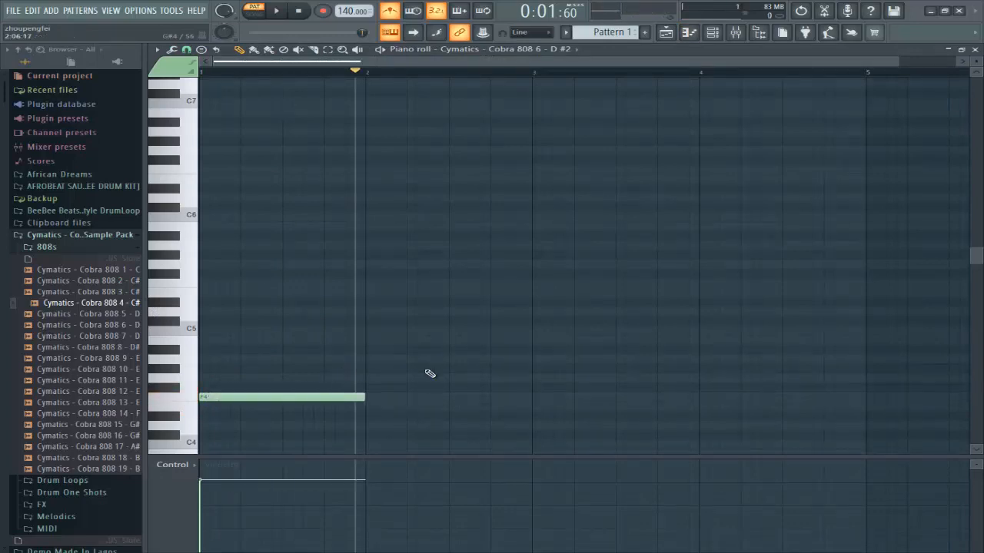
{"action": "left_click_drag", "start_coordinate": [441, 358], "coordinate": [466, 329]}
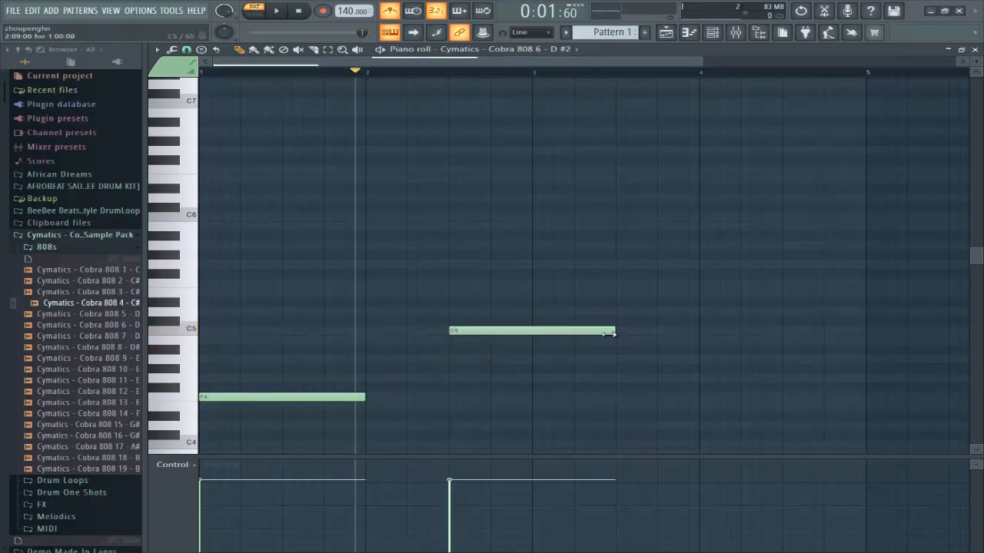
{"action": "left_click_drag", "start_coordinate": [610, 332], "coordinate": [474, 343]}
Step: Add three more short C5 notes, then a short C6 note above the first C5
{"action": "left_click", "coordinate": [477, 331]}
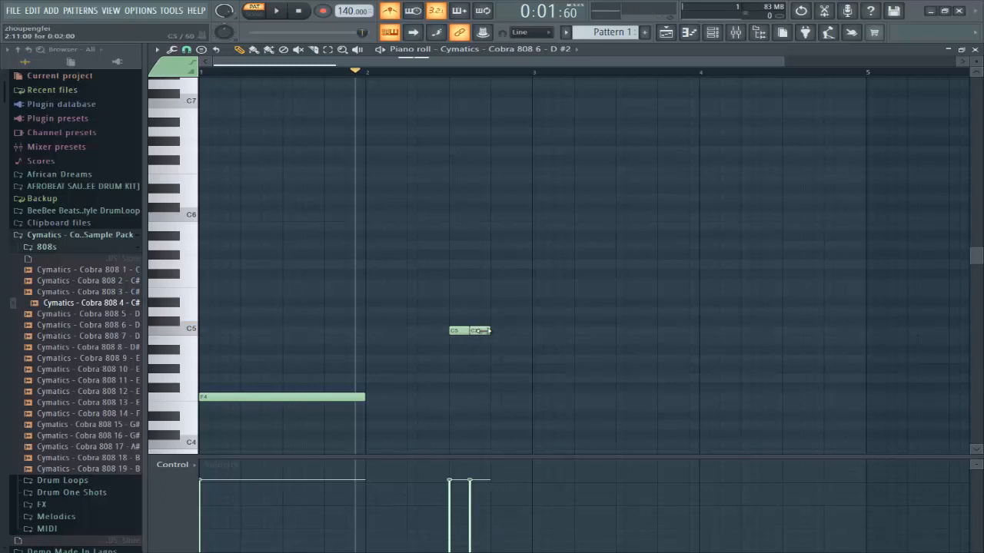
{"action": "left_click", "coordinate": [498, 331]}
{"action": "left_click", "coordinate": [518, 332]}
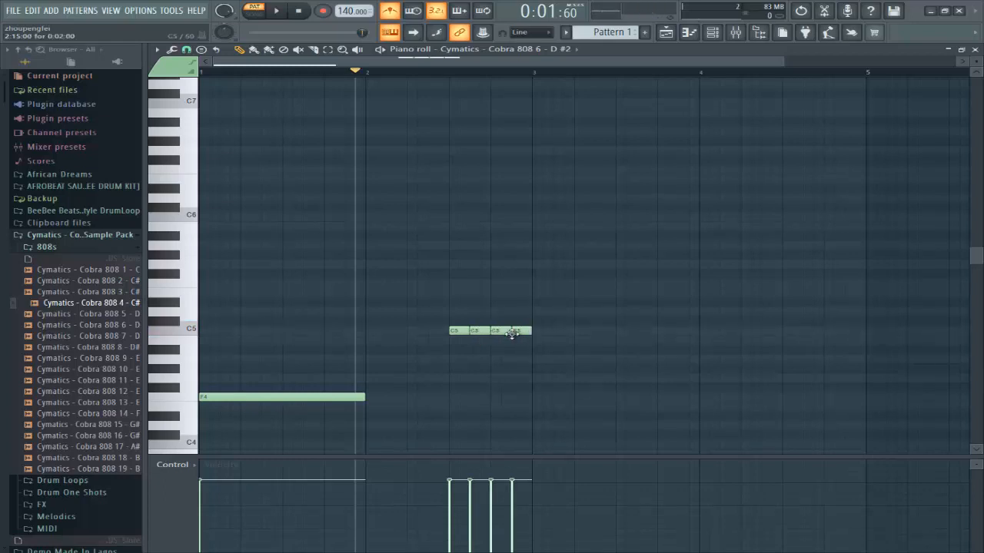
{"action": "left_click", "coordinate": [299, 10]}
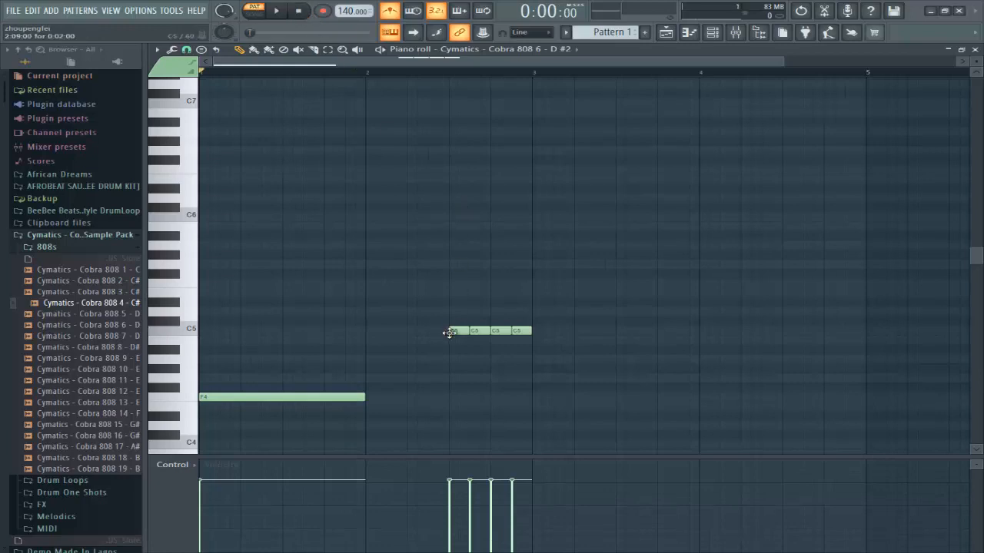
{"action": "left_click", "coordinate": [447, 218]}
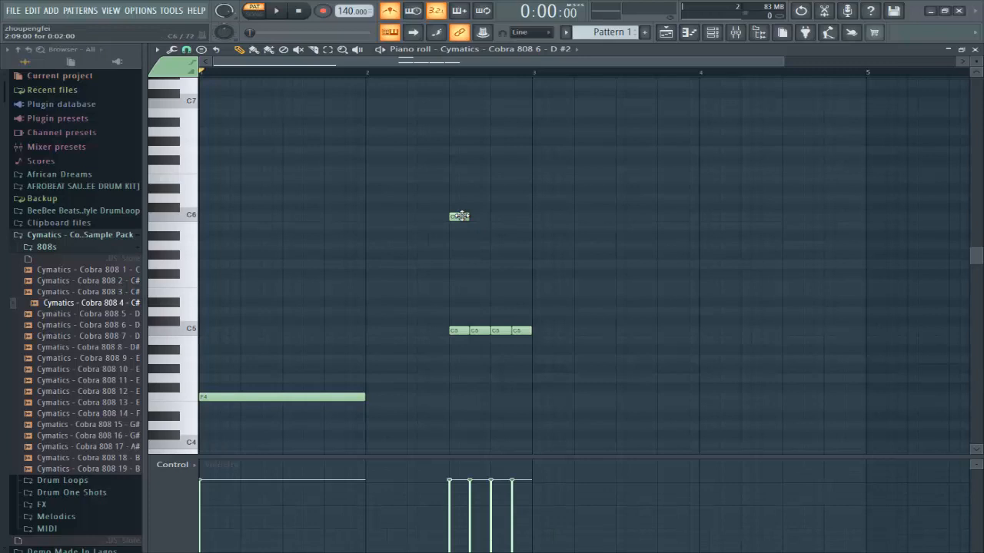
Step: Make the C6 note a slide note and add three more C6 slide notes after it
{"action": "double_click", "coordinate": [459, 217]}
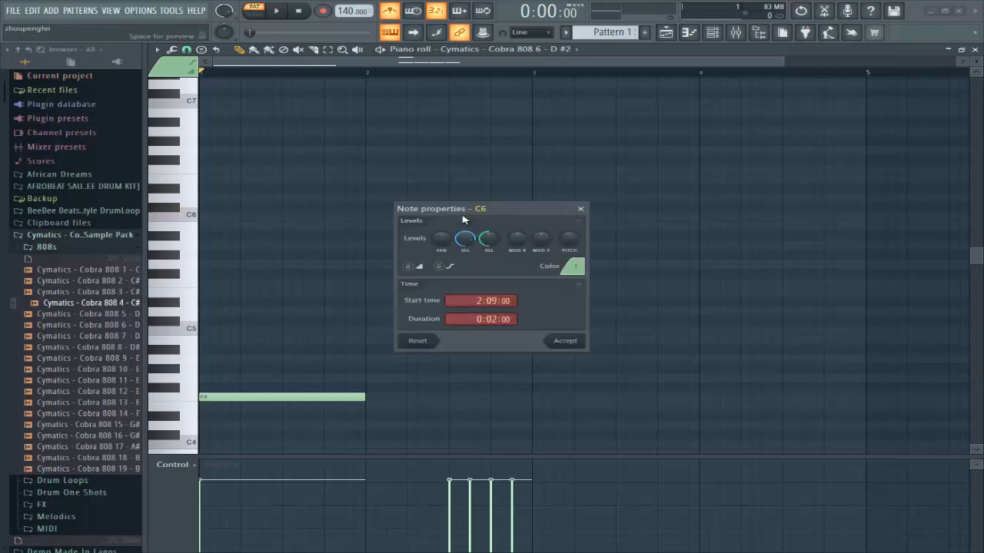
{"action": "left_click", "coordinate": [408, 267]}
{"action": "left_click", "coordinate": [567, 342]}
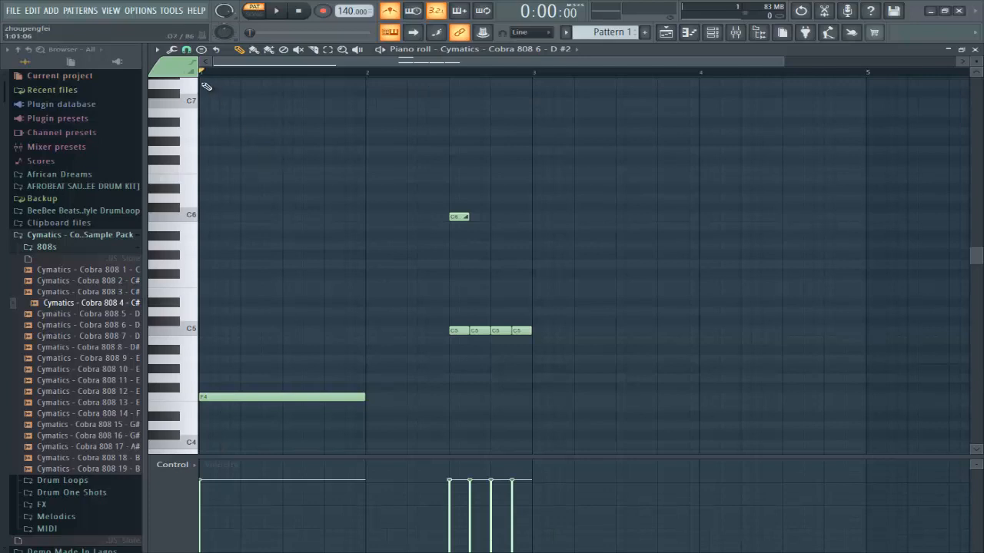
{"action": "left_click", "coordinate": [478, 219]}
{"action": "left_click", "coordinate": [498, 219]}
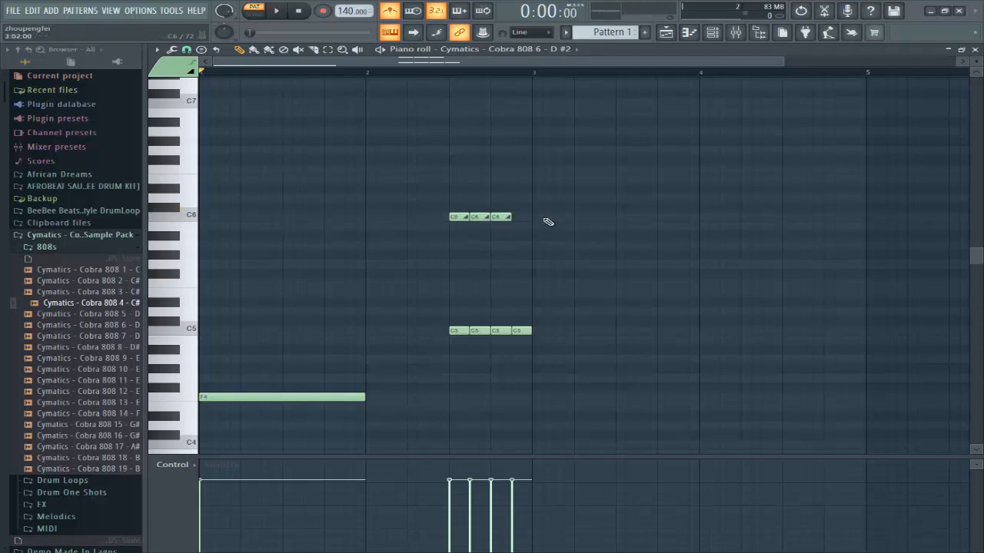
{"action": "left_click", "coordinate": [515, 217]}
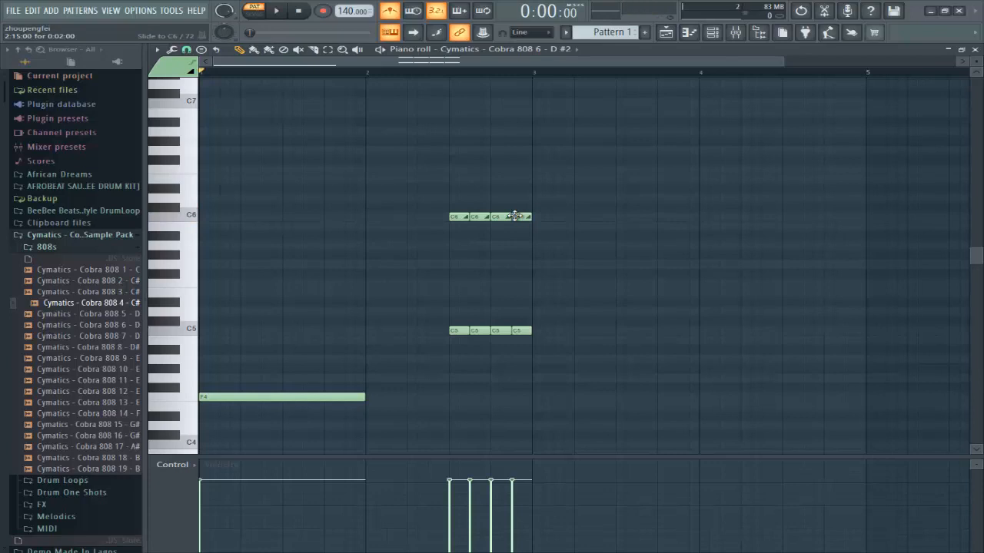
Step: Add a test A#6 note, check its properties, then delete it
{"action": "left_click", "coordinate": [517, 122]}
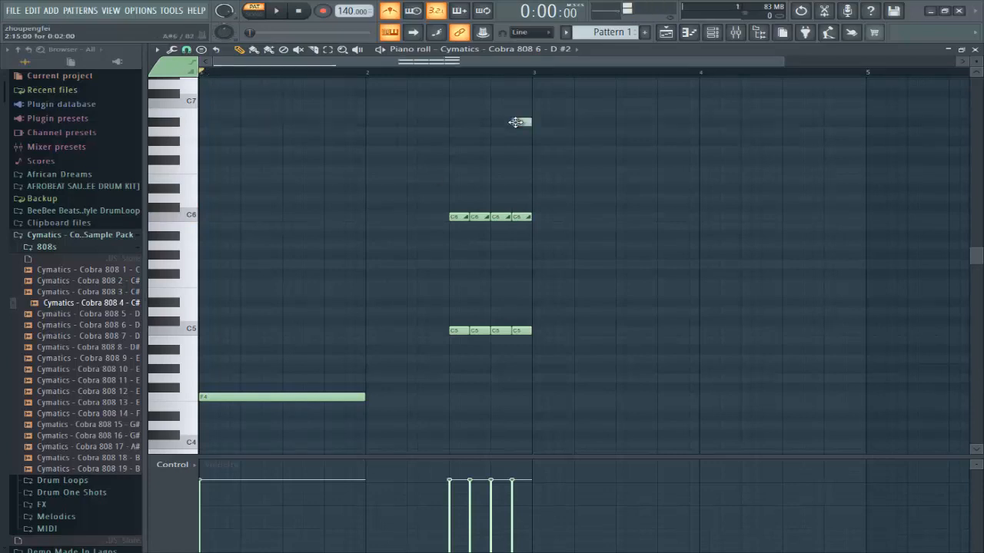
{"action": "double_click", "coordinate": [517, 122]}
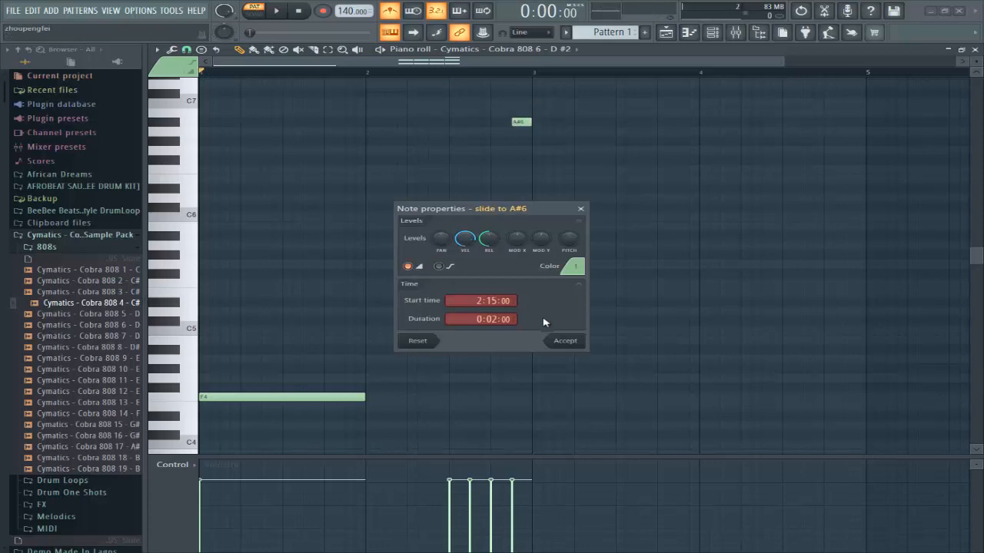
{"action": "left_click", "coordinate": [564, 341]}
{"action": "right_click", "coordinate": [528, 123]}
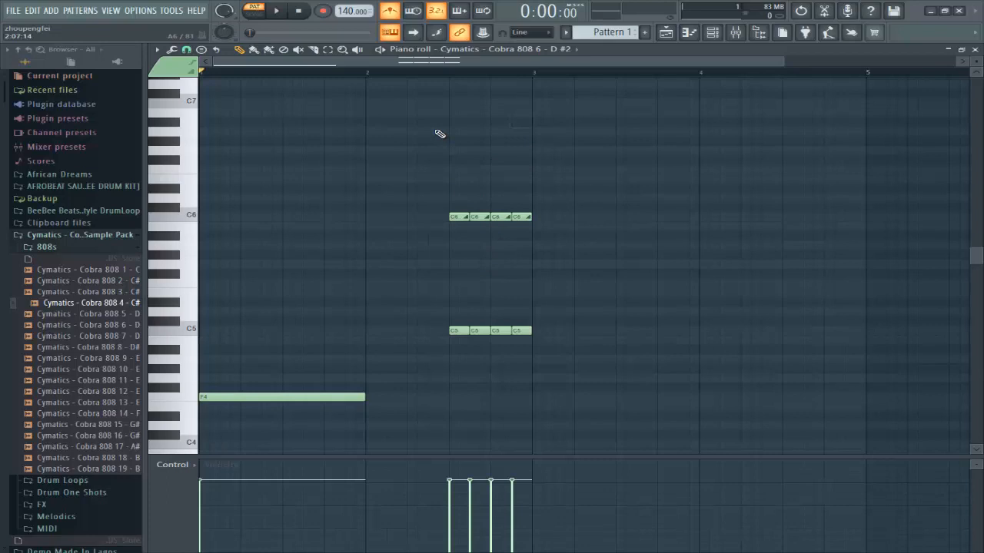
Step: Shorten all four C6 slide notes together and play the pattern to hear them
{"action": "key", "text": "space"}
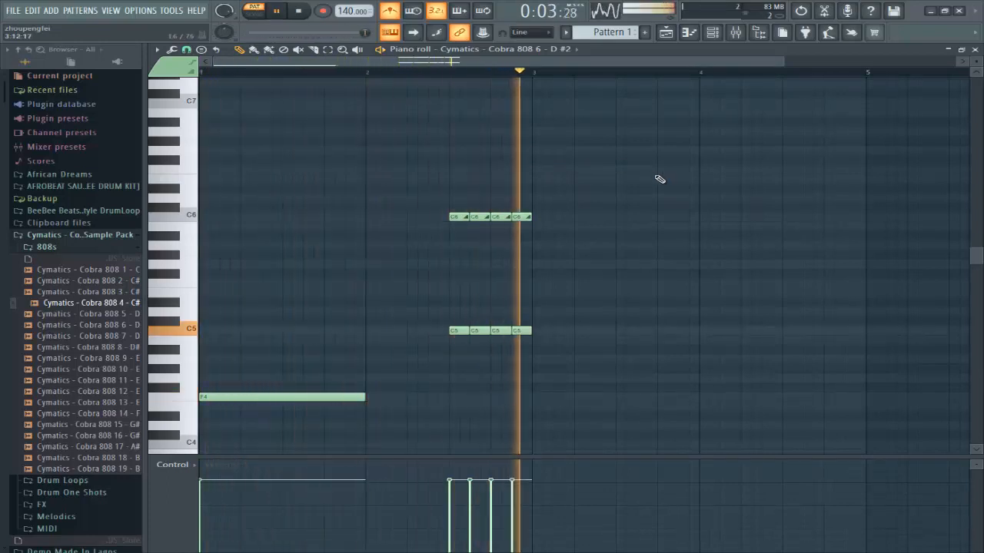
{"action": "left_click_drag", "start_coordinate": [589, 156], "coordinate": [432, 250]}
{"action": "key", "text": "space"}
{"action": "left_click_drag", "start_coordinate": [530, 215], "coordinate": [519, 217]}
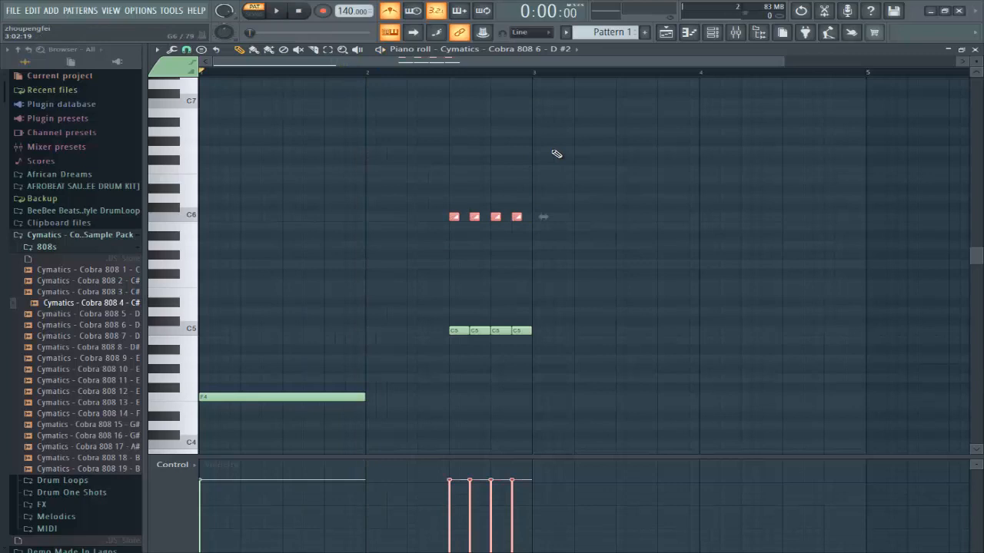
{"action": "key", "text": "space"}
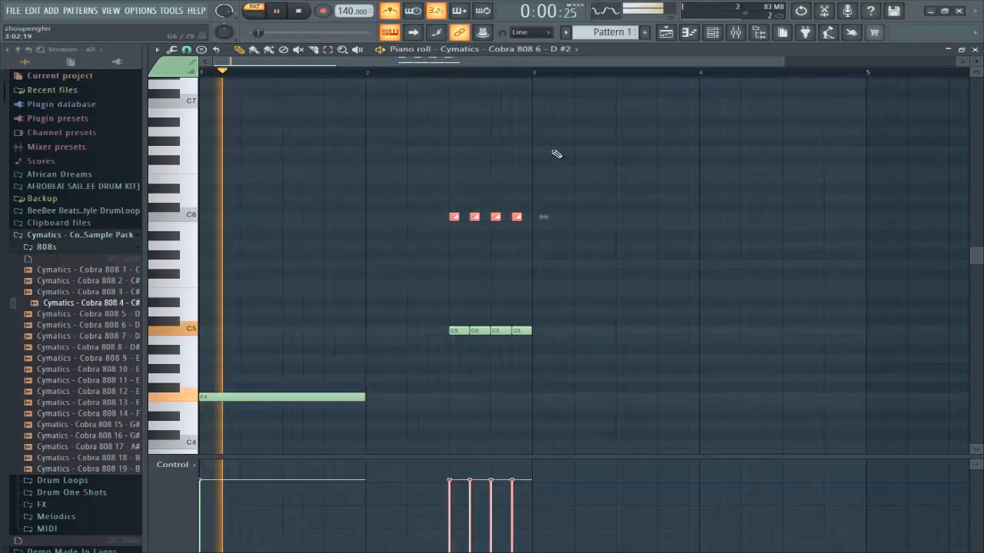
{"action": "key", "text": "space"}
Step: Raise the third slide note an octave to C7, play to check, and show the Channel rack
{"action": "left_click", "coordinate": [495, 217]}
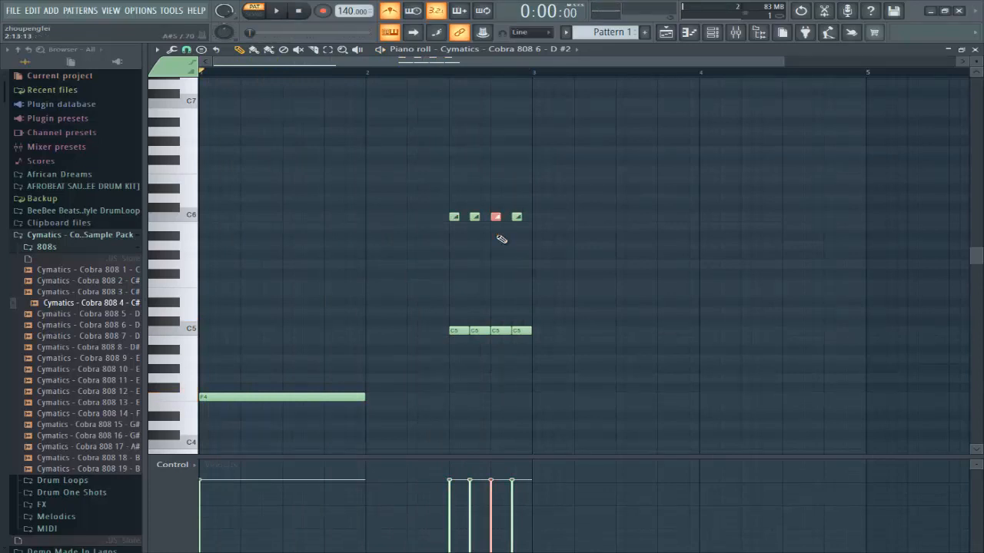
{"action": "scroll", "coordinate": [501, 239], "scroll_direction": "up", "scroll_amount": 3}
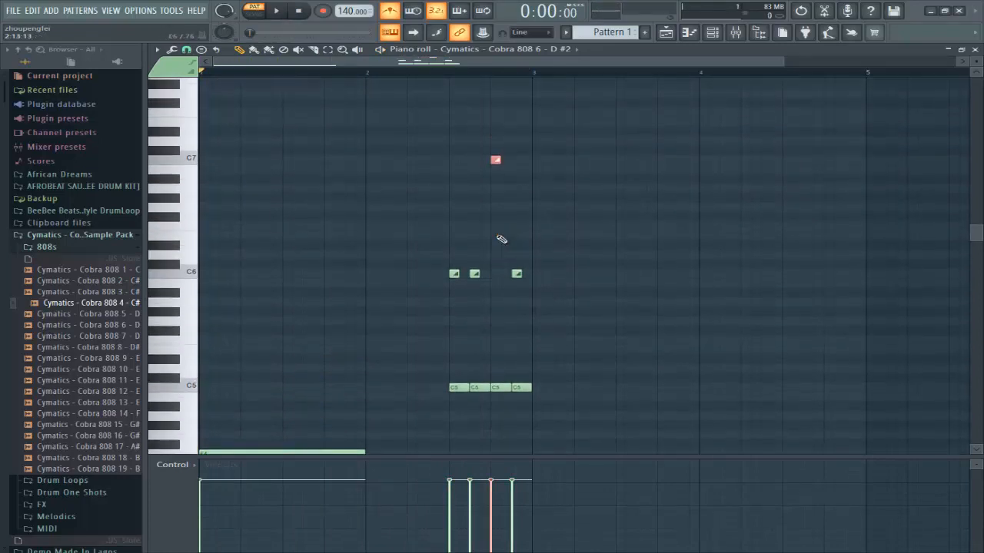
{"action": "key", "text": "space"}
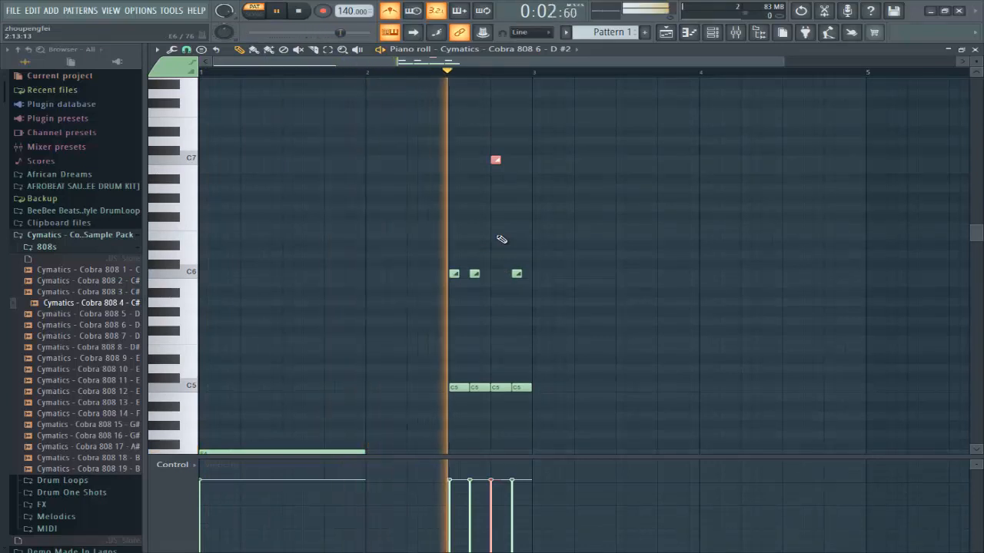
{"action": "key", "text": "space"}
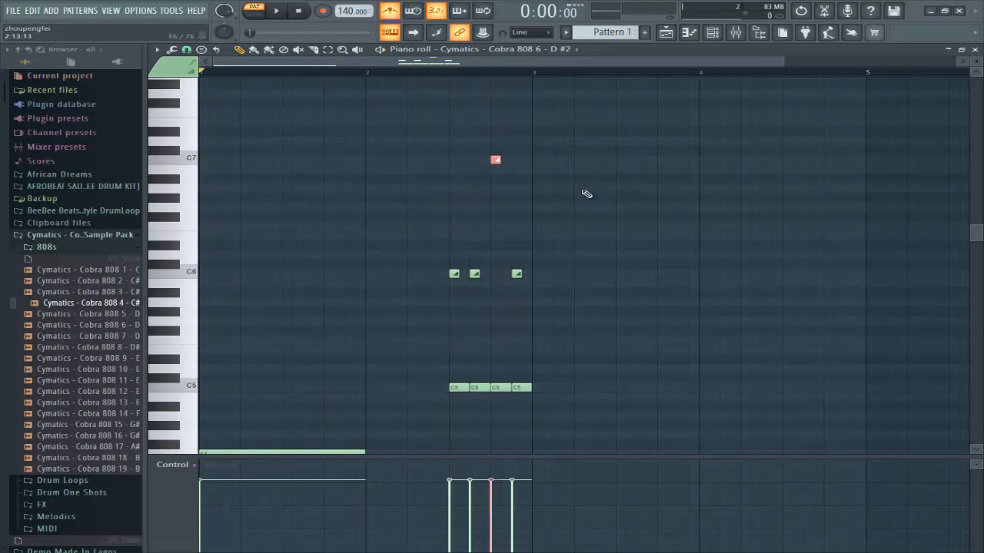
{"action": "left_click", "coordinate": [734, 32]}
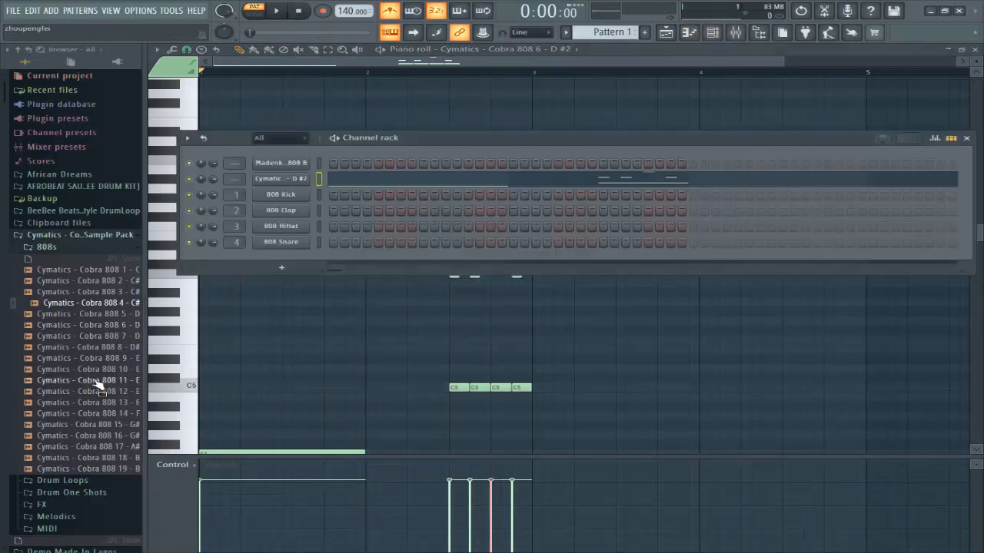
Step: Add Cobra 808 11 as a new channel and copy the Cobra 808 6 channel's notes
{"action": "left_click_drag", "start_coordinate": [96, 380], "coordinate": [289, 194]}
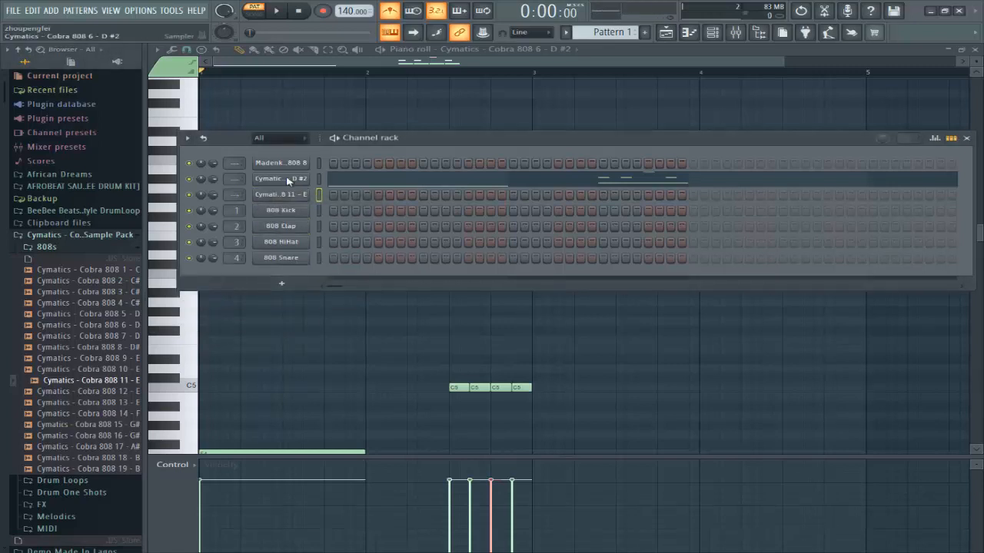
{"action": "right_click", "coordinate": [289, 180]}
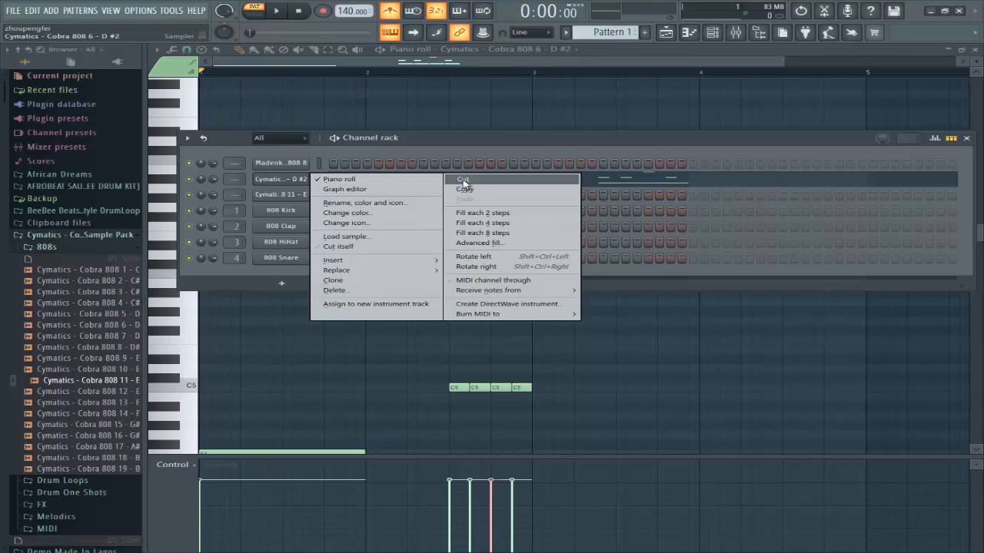
{"action": "left_click", "coordinate": [470, 189]}
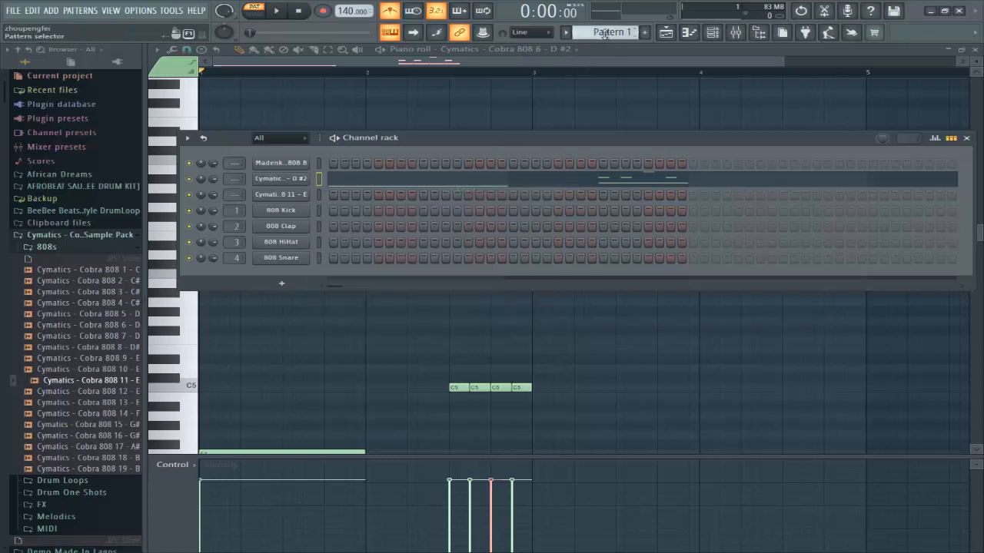
Step: Paste the 808 notes onto Cobra 808 11 in Pattern 2 and play them back to check
{"action": "scroll", "coordinate": [605, 34], "scroll_direction": "down", "scroll_amount": 1}
{"action": "right_click", "coordinate": [286, 199]}
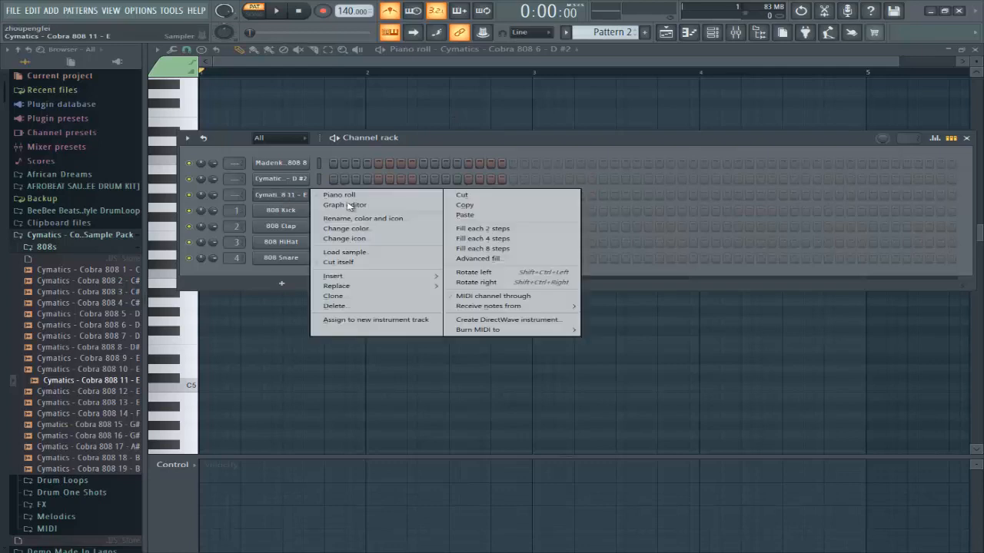
{"action": "left_click", "coordinate": [464, 216]}
{"action": "left_click", "coordinate": [402, 198]}
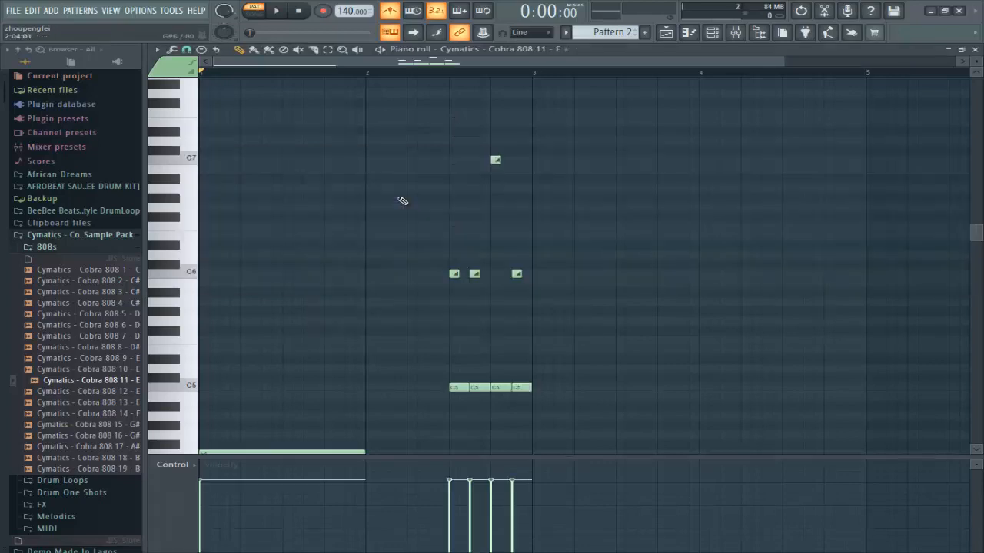
{"action": "key", "text": "space"}
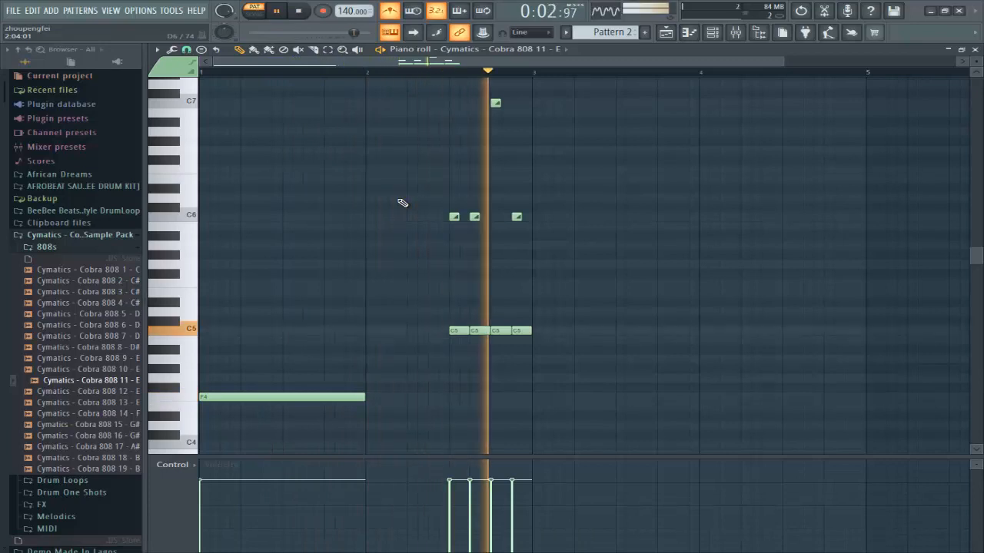
{"action": "key", "text": "space"}
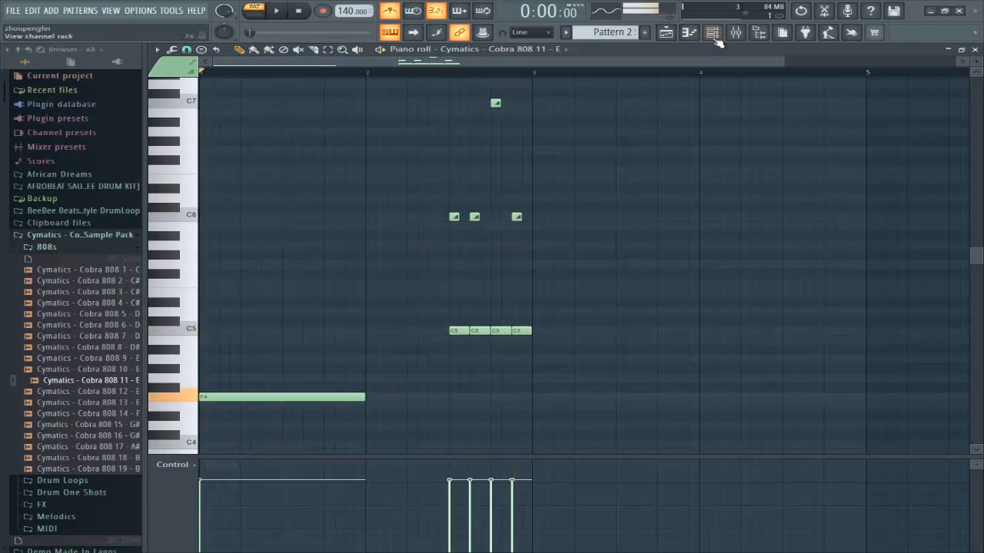
{"action": "left_click", "coordinate": [712, 31]}
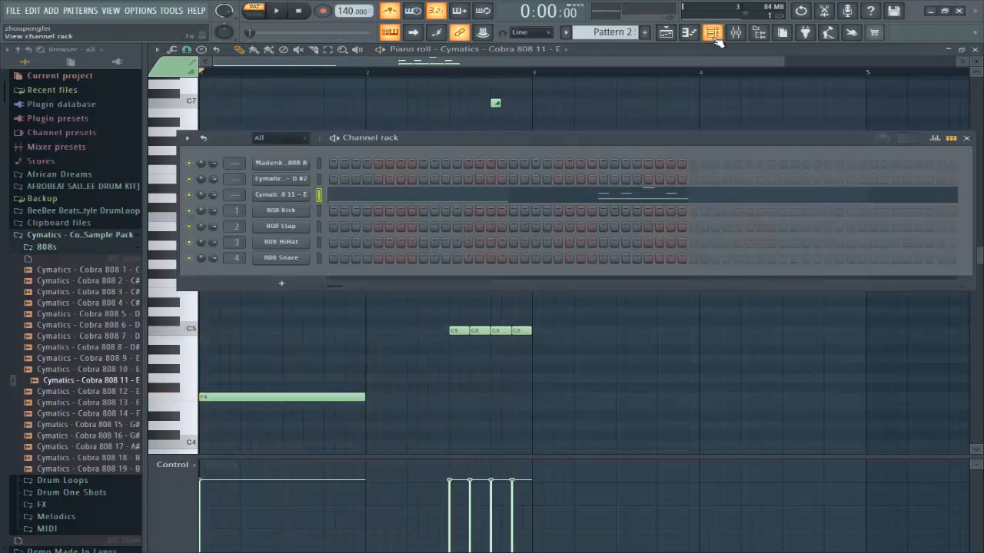
Step: Turn on the Cobra 808 11 volume envelope with 0% attack and a longer hold
{"action": "left_click", "coordinate": [292, 197]}
{"action": "left_click", "coordinate": [257, 158]}
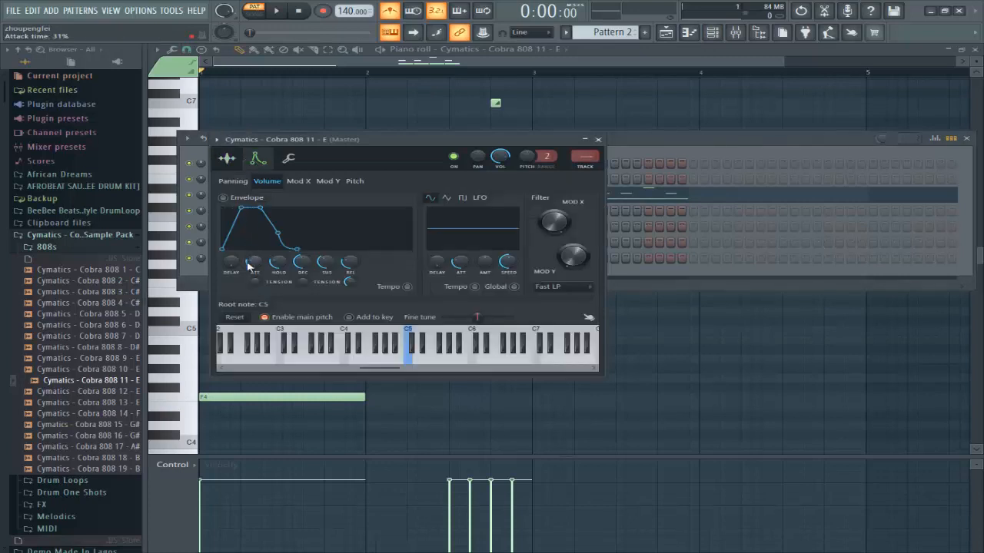
{"action": "left_click_drag", "start_coordinate": [249, 266], "coordinate": [254, 317]}
{"action": "scroll", "coordinate": [275, 265], "scroll_direction": "up", "scroll_amount": 5}
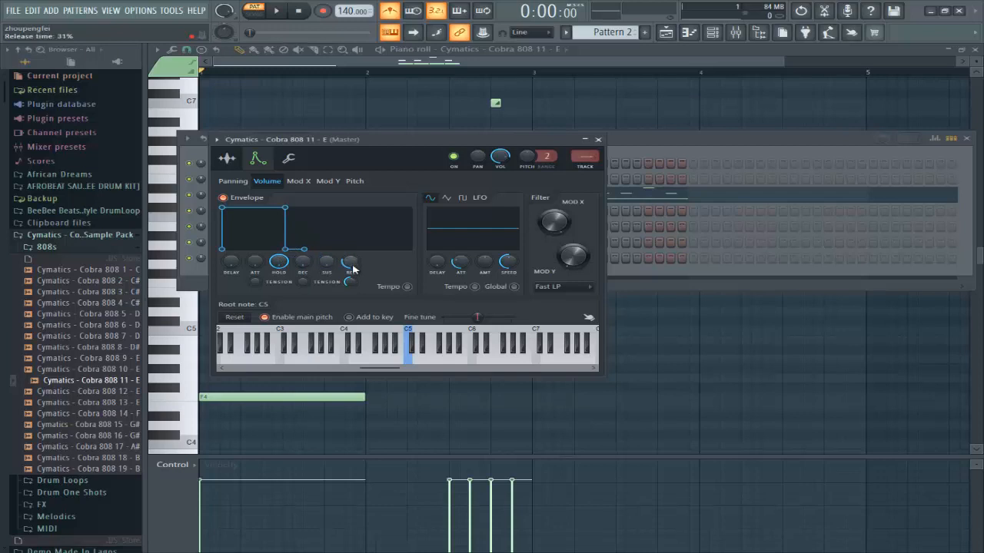
{"action": "left_click", "coordinate": [599, 140]}
Step: Play Pattern 2 to hear the new envelope, then show the Channel rack
{"action": "key", "text": "space"}
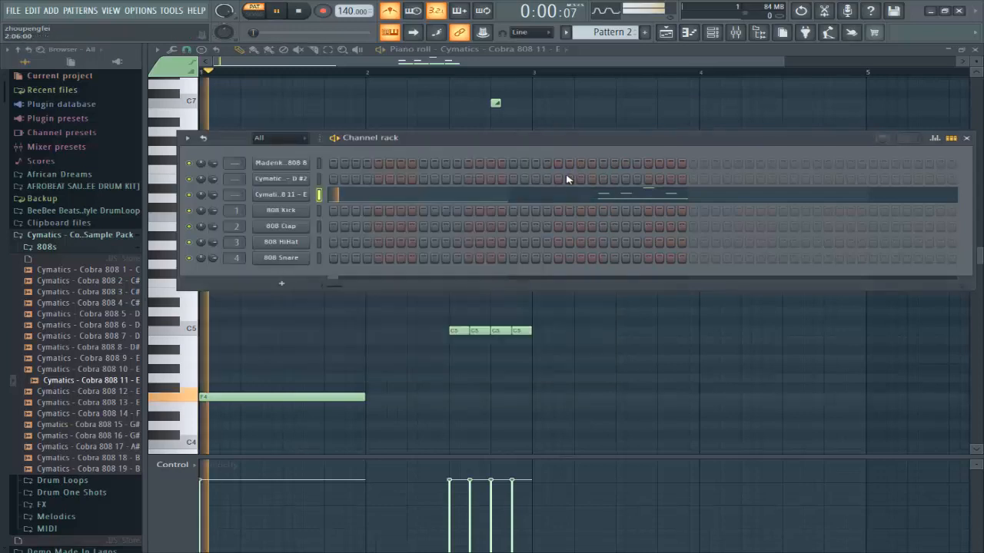
{"action": "left_click", "coordinate": [523, 201]}
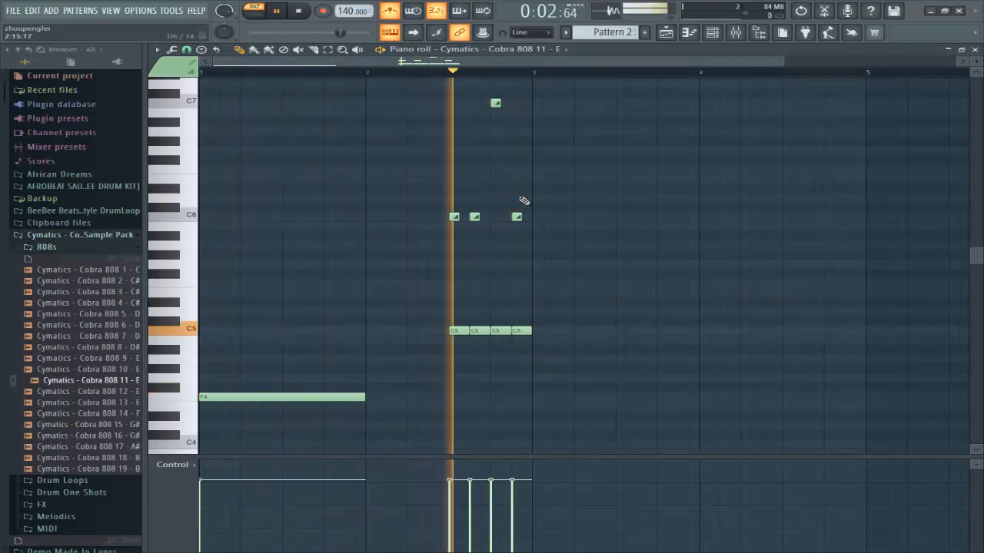
{"action": "key", "text": "space"}
{"action": "left_click", "coordinate": [712, 35]}
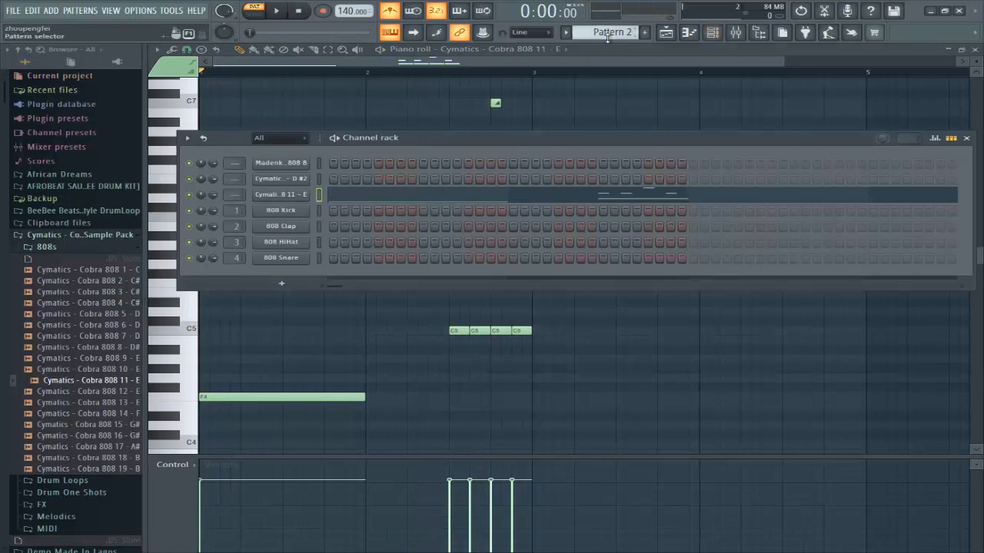
Step: In Pattern 1, set Cobra 808 6's volume envelope to 0% attack and 100% hold
{"action": "scroll", "coordinate": [608, 36], "scroll_direction": "down", "scroll_amount": 1}
{"action": "scroll", "coordinate": [607, 36], "scroll_direction": "up", "scroll_amount": 2}
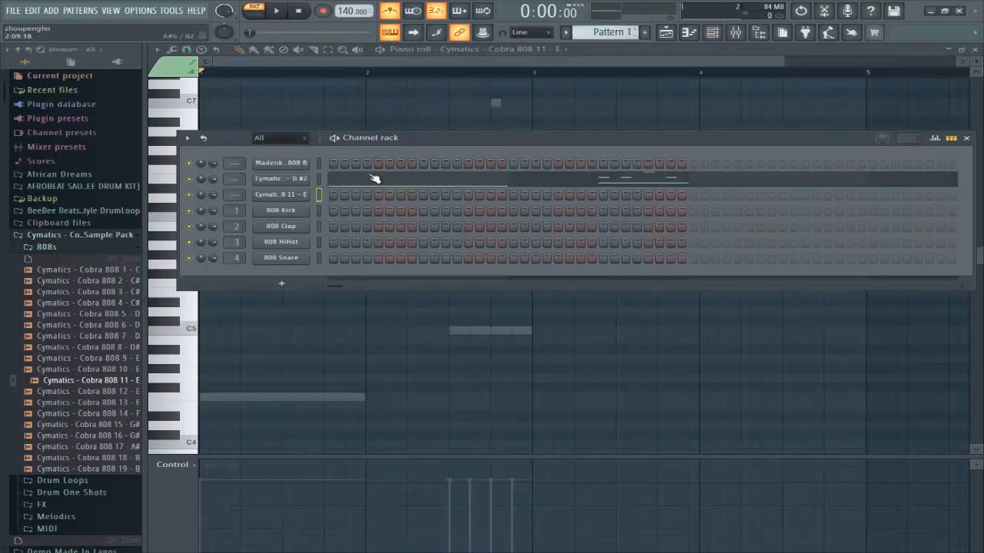
{"action": "left_click", "coordinate": [282, 179]}
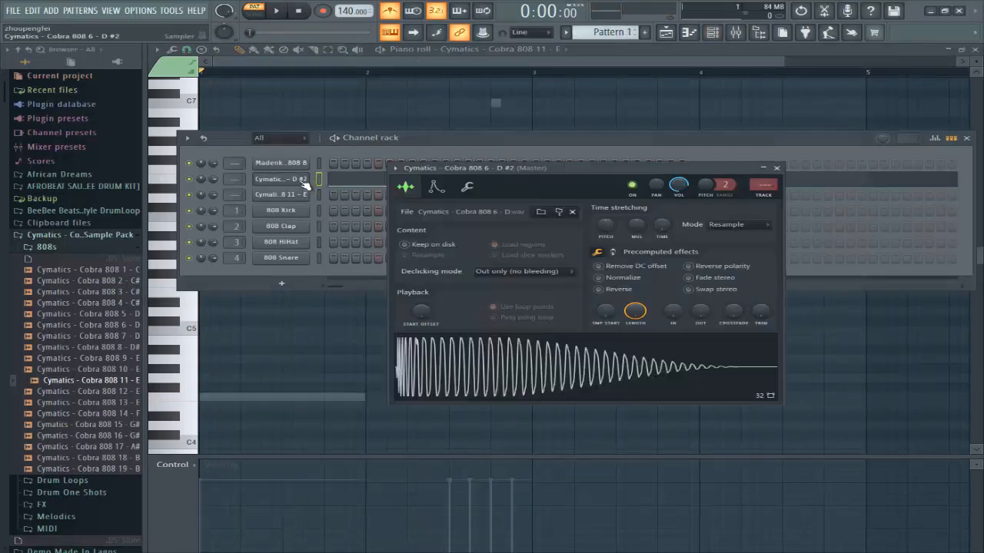
{"action": "left_click", "coordinate": [436, 187]}
{"action": "left_click_drag", "start_coordinate": [431, 288], "coordinate": [461, 439]}
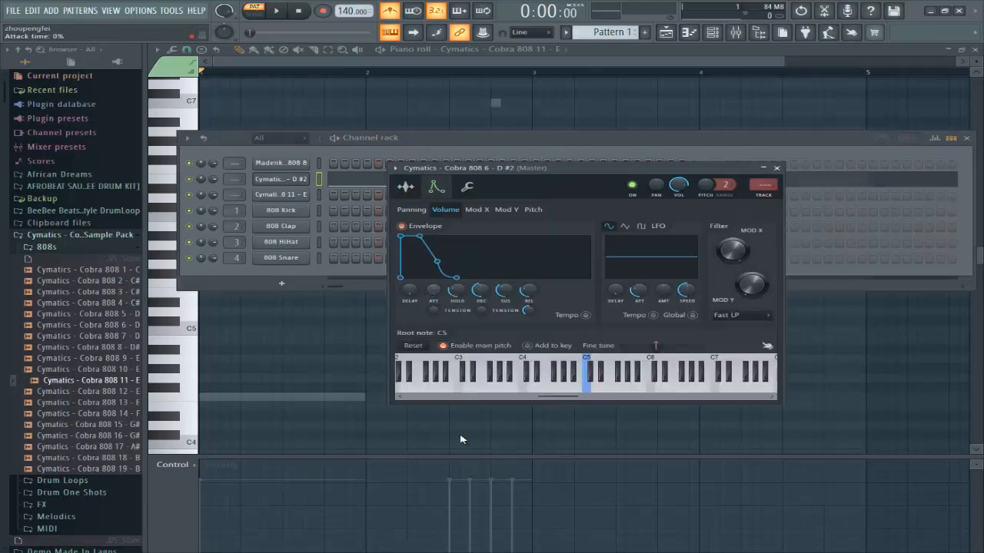
{"action": "left_click_drag", "start_coordinate": [457, 290], "coordinate": [479, 278]}
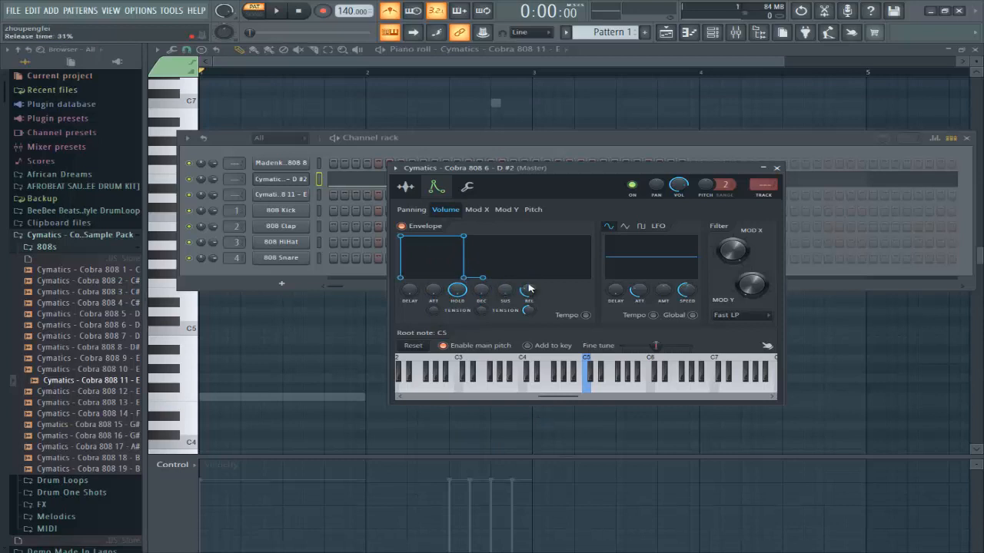
{"action": "left_click", "coordinate": [778, 170]}
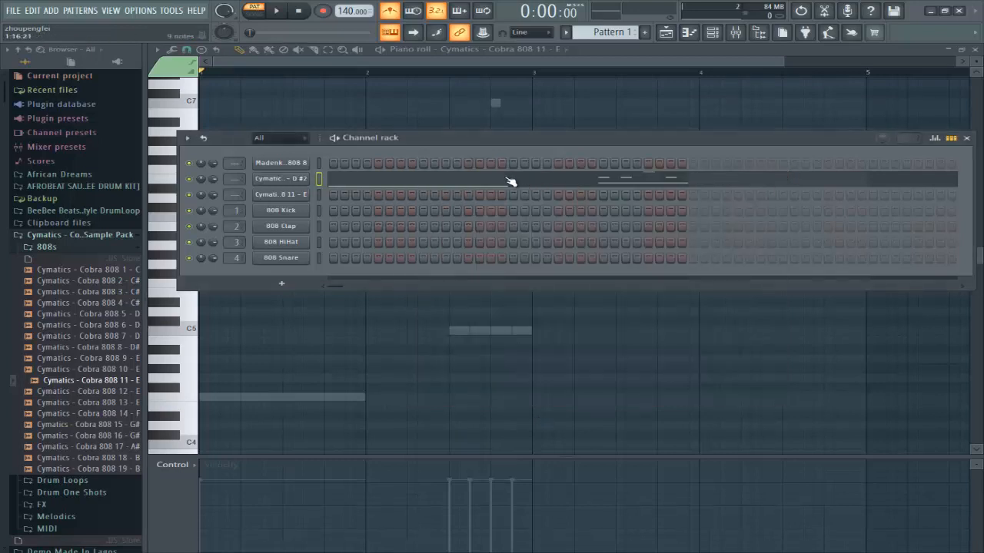
Step: Raise the second C6 slide note to about E6 and audition the pattern before closing the piano roll
{"action": "key", "text": "F6"}
{"action": "key", "text": "space"}
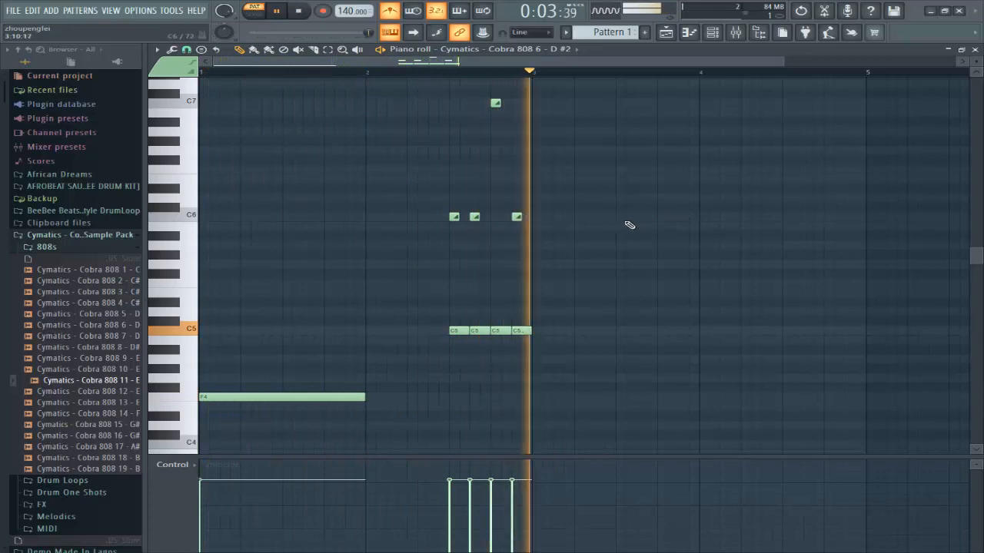
{"action": "key", "text": "space"}
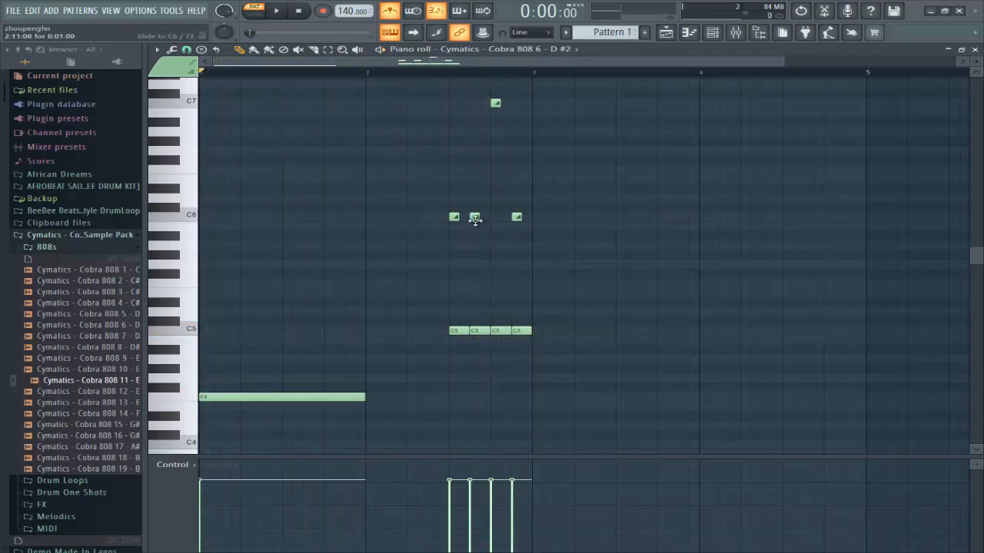
{"action": "left_click_drag", "start_coordinate": [475, 220], "coordinate": [474, 168]}
{"action": "key", "text": "space"}
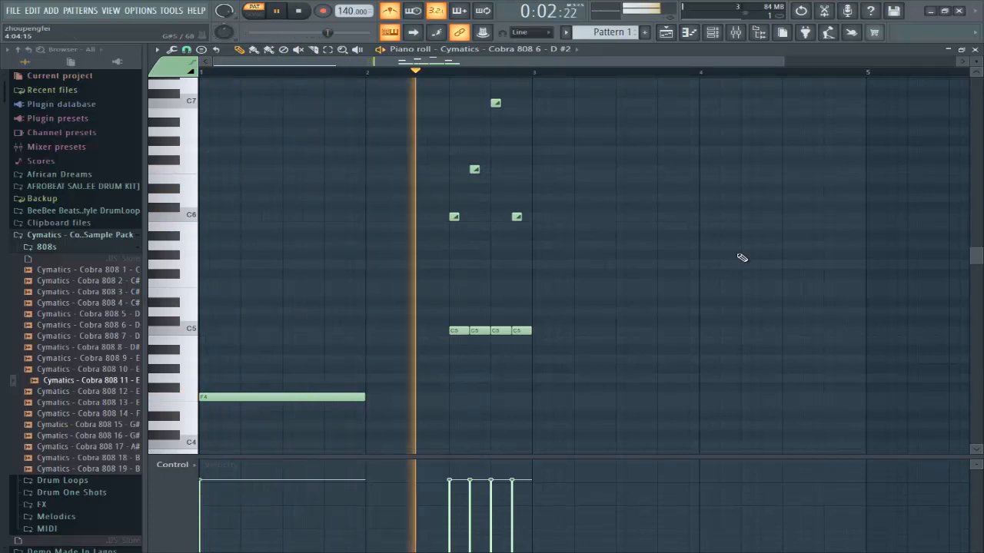
{"action": "key", "text": "space"}
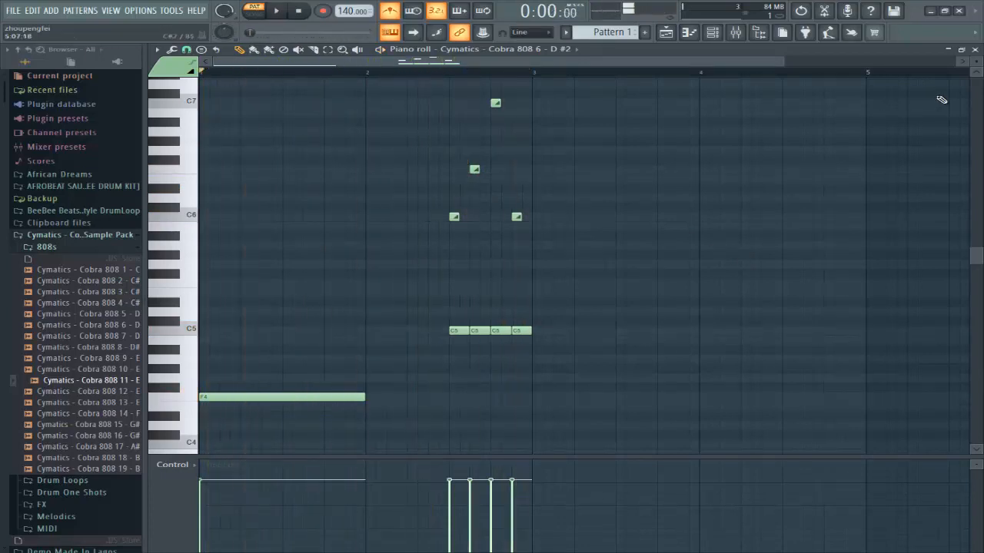
{"action": "left_click", "coordinate": [975, 48]}
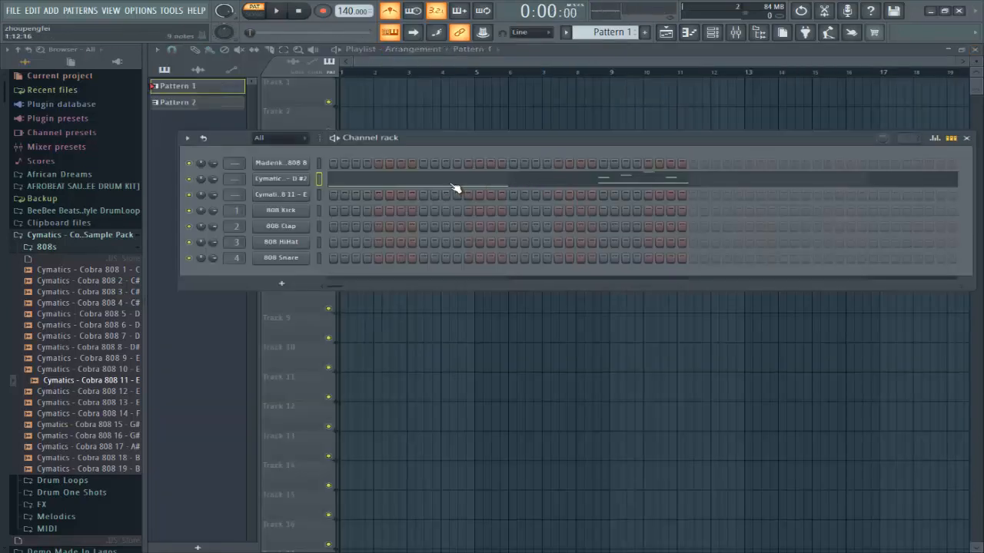
Step: Copy Cobra 808 6's notes and move to Pattern 3 on the Madenka 808 8 channel
{"action": "right_click", "coordinate": [284, 182]}
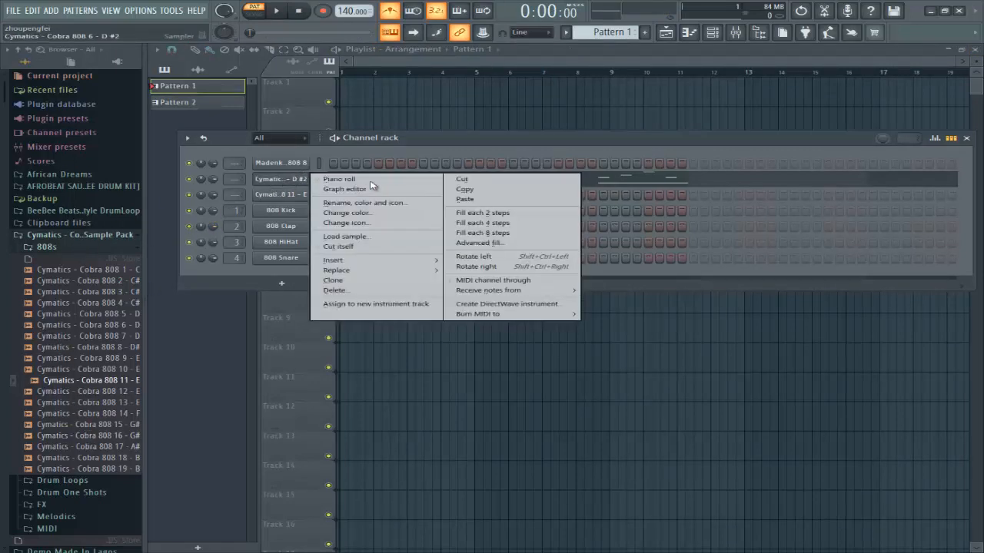
{"action": "left_click", "coordinate": [461, 189]}
{"action": "scroll", "coordinate": [611, 31], "scroll_direction": "down", "scroll_amount": 2}
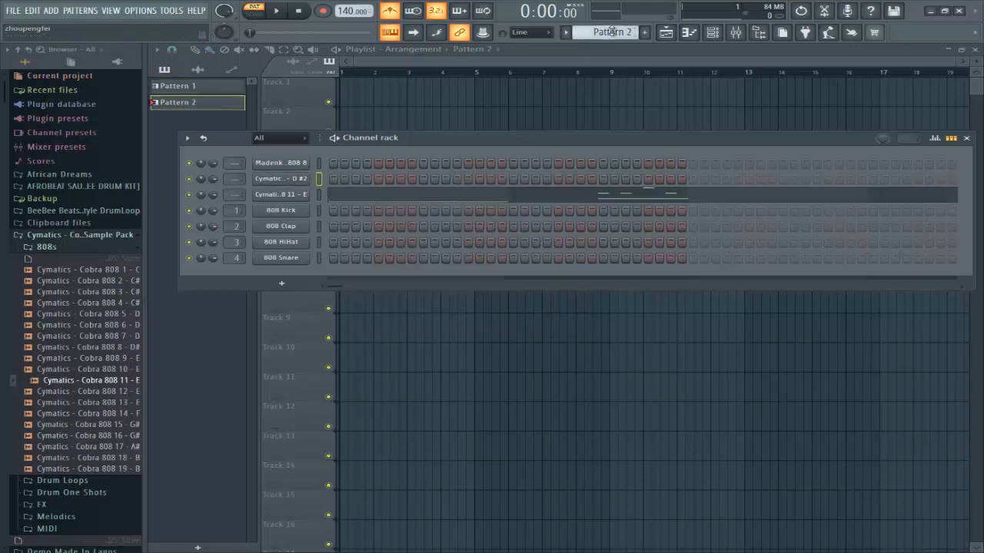
{"action": "left_click", "coordinate": [294, 164]}
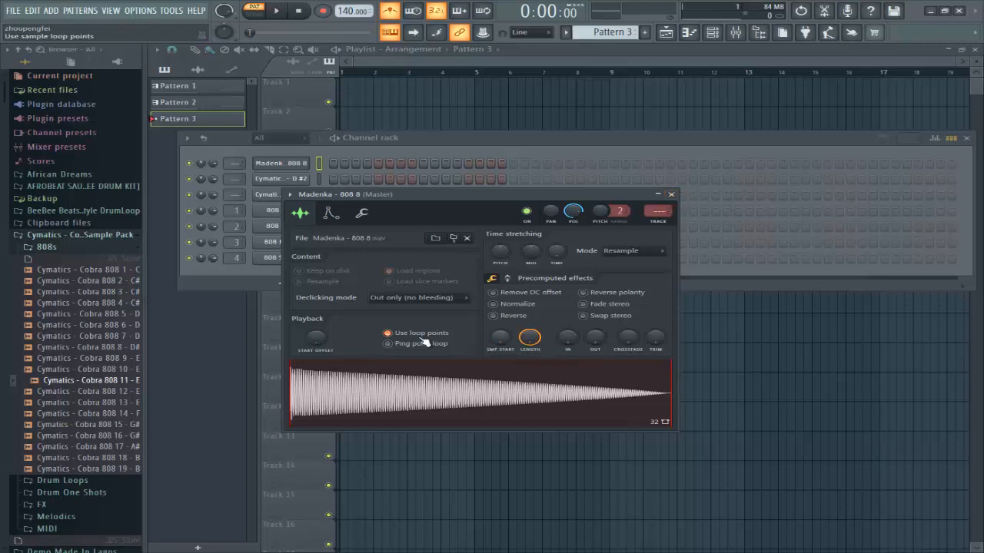
{"action": "left_click", "coordinate": [671, 195]}
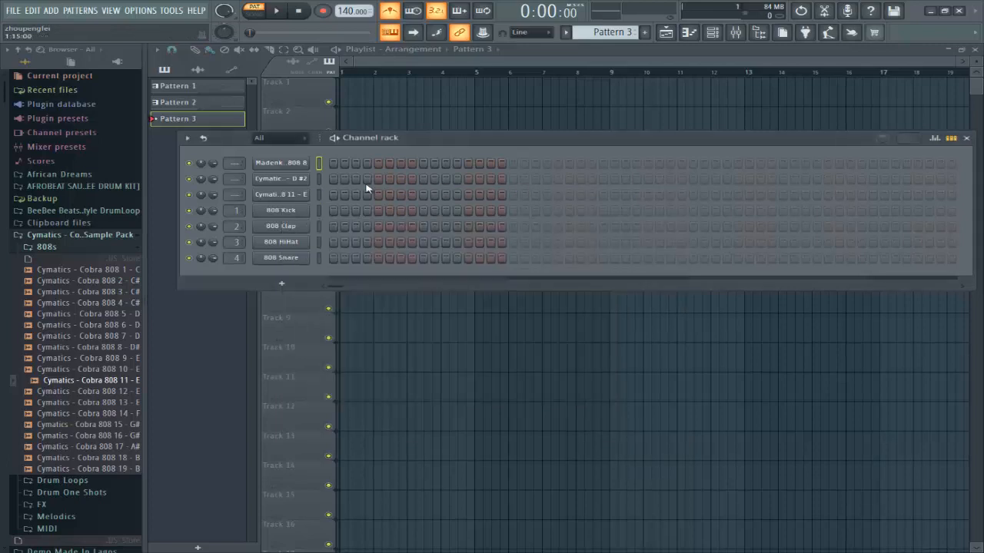
Step: Paste the notes into Madenka 808 8 and play them from its piano roll
{"action": "right_click", "coordinate": [301, 167]}
{"action": "left_click", "coordinate": [469, 182]}
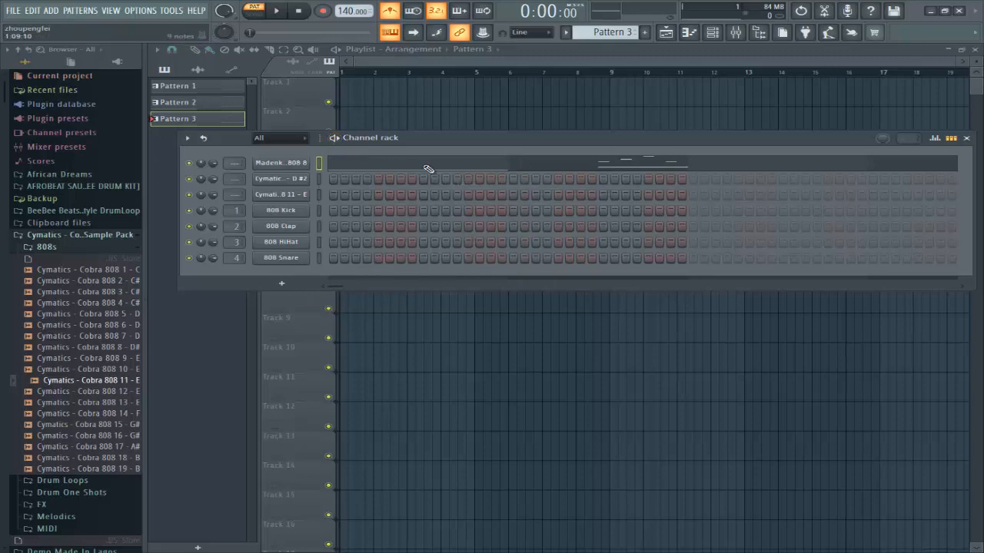
{"action": "left_click", "coordinate": [428, 168]}
{"action": "key", "text": "space"}
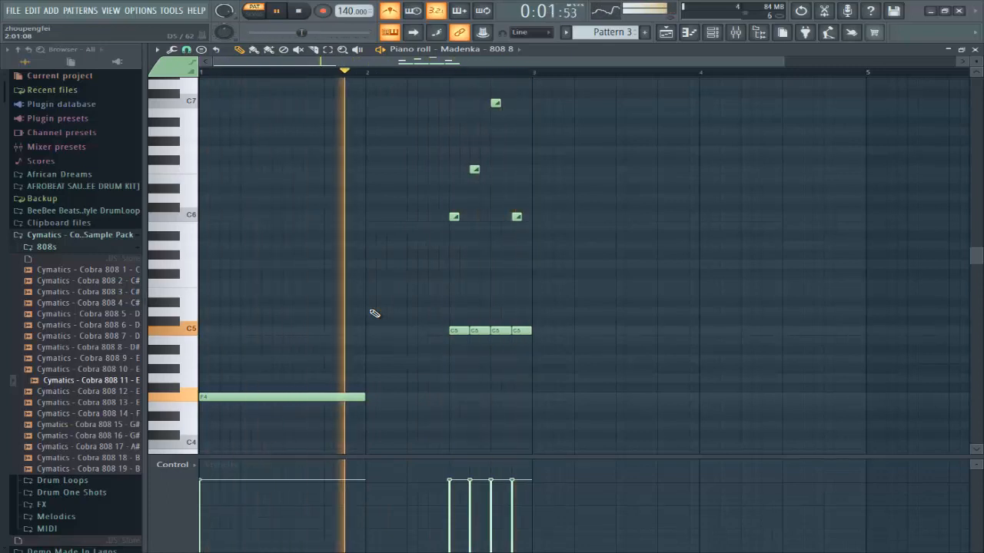
{"action": "key", "text": "space"}
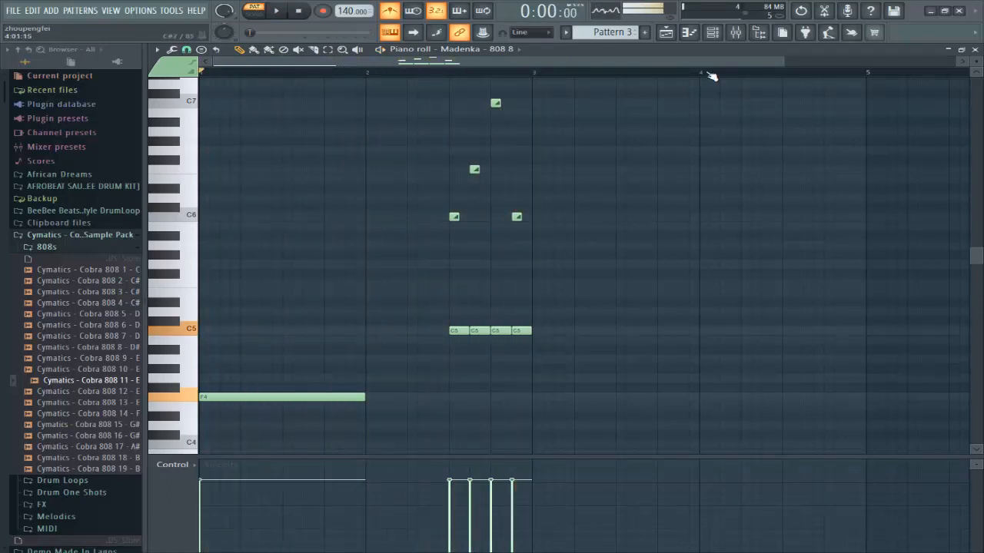
Step: Turn Madenka 808 8's volume envelope hold up to 100% and play back Pattern 3
{"action": "left_click", "coordinate": [711, 33]}
{"action": "left_click", "coordinate": [281, 165]}
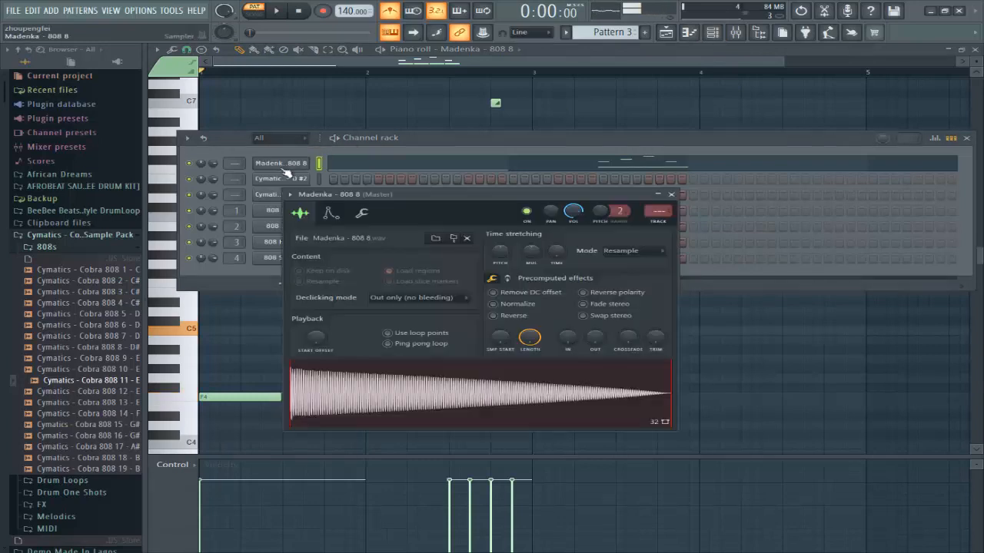
{"action": "left_click", "coordinate": [330, 213]}
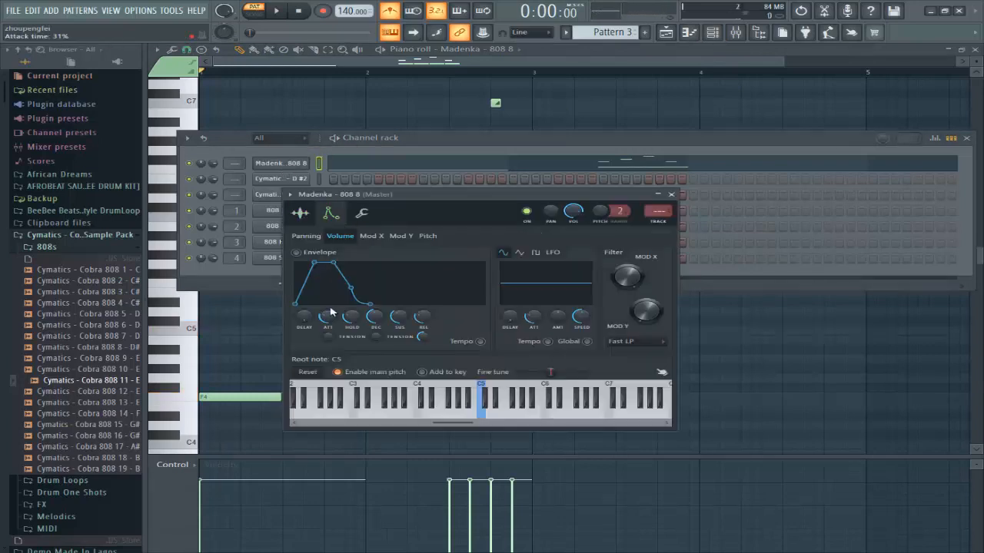
{"action": "left_click_drag", "start_coordinate": [352, 318], "coordinate": [356, 319]}
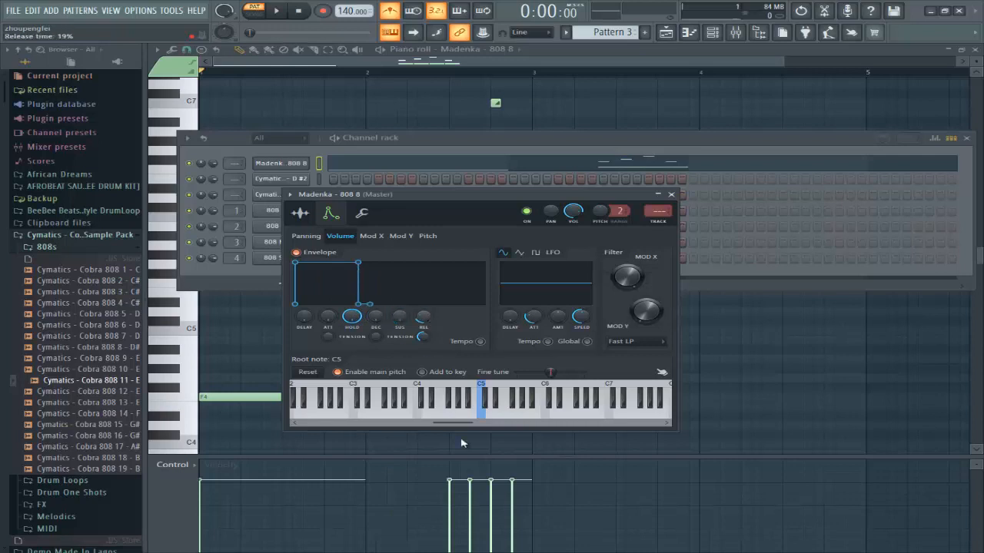
{"action": "left_click", "coordinate": [671, 195]}
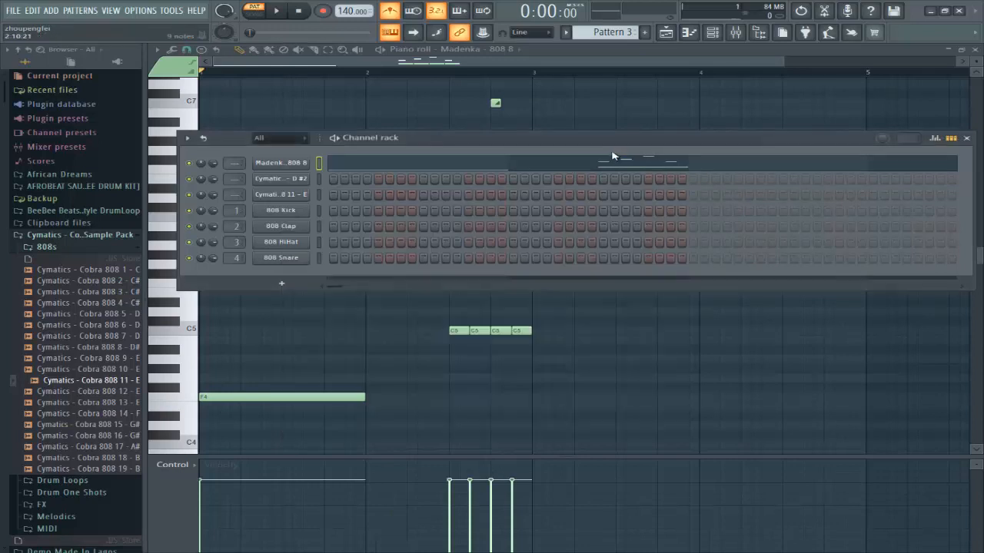
{"action": "key", "text": "space"}
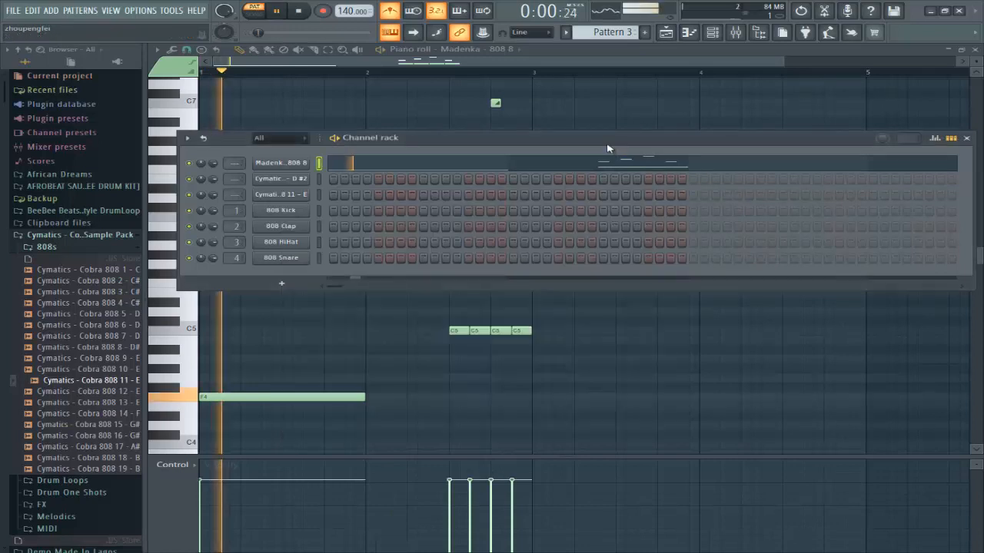
{"action": "left_click", "coordinate": [608, 62]}
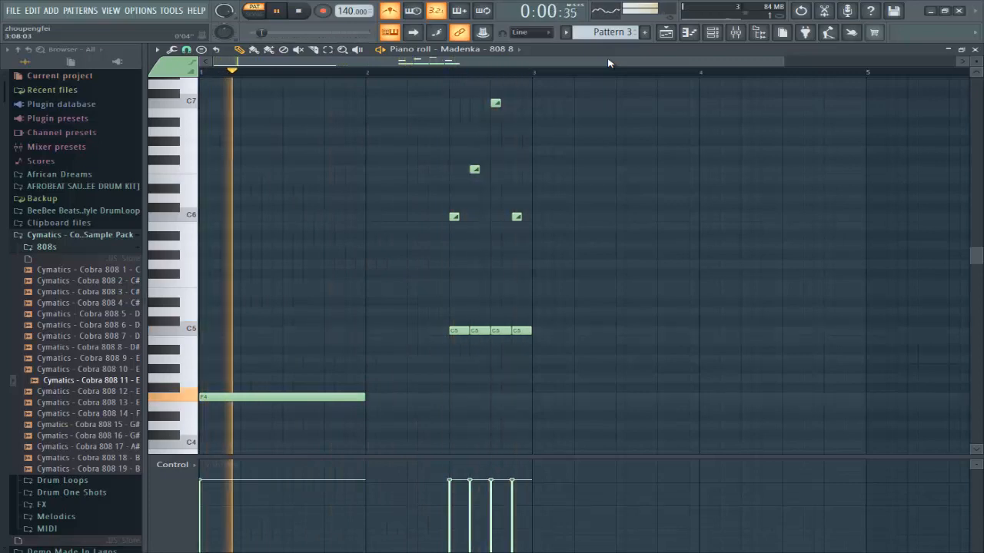
{"action": "key", "text": "space"}
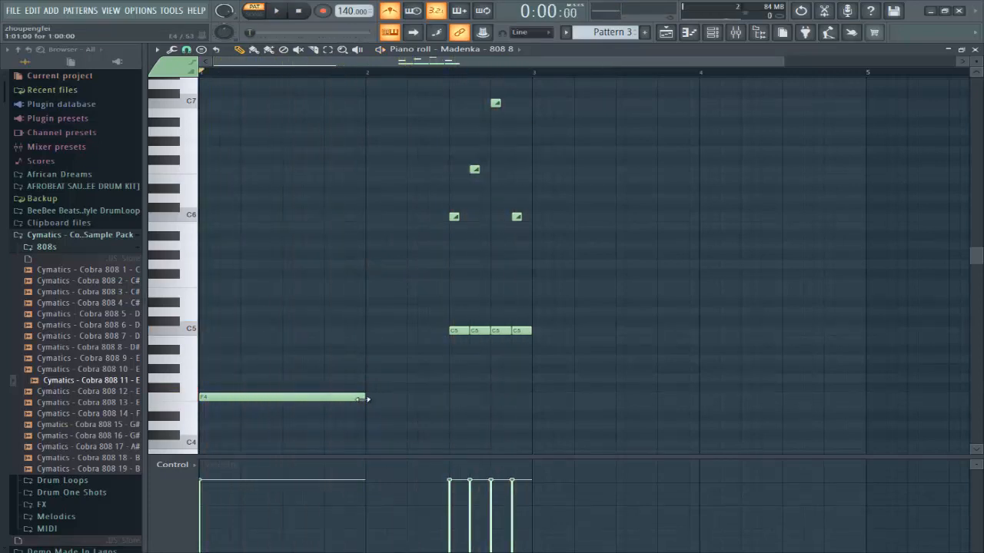
Step: Shorten the F4 base note, add a G4 note, and copy it up to a G5 slide
{"action": "left_click_drag", "start_coordinate": [364, 399], "coordinate": [309, 411]}
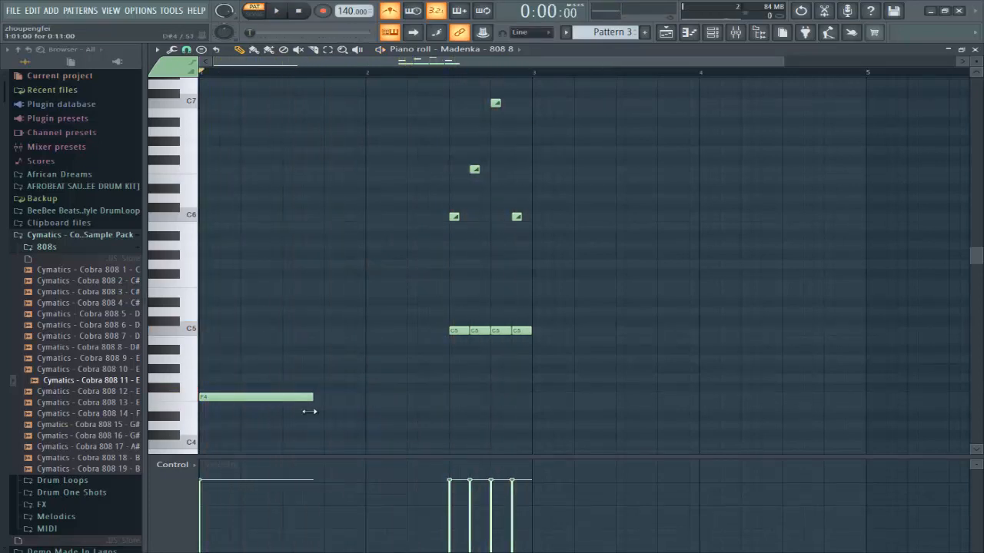
{"action": "left_click", "coordinate": [330, 333]}
{"action": "left_click_drag", "start_coordinate": [358, 332], "coordinate": [380, 384]}
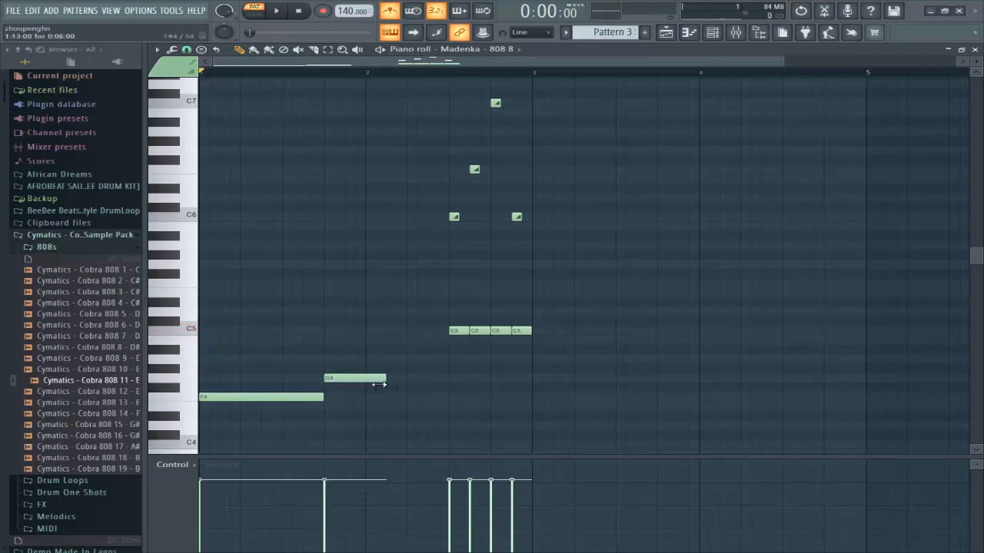
{"action": "left_click", "coordinate": [359, 379]}
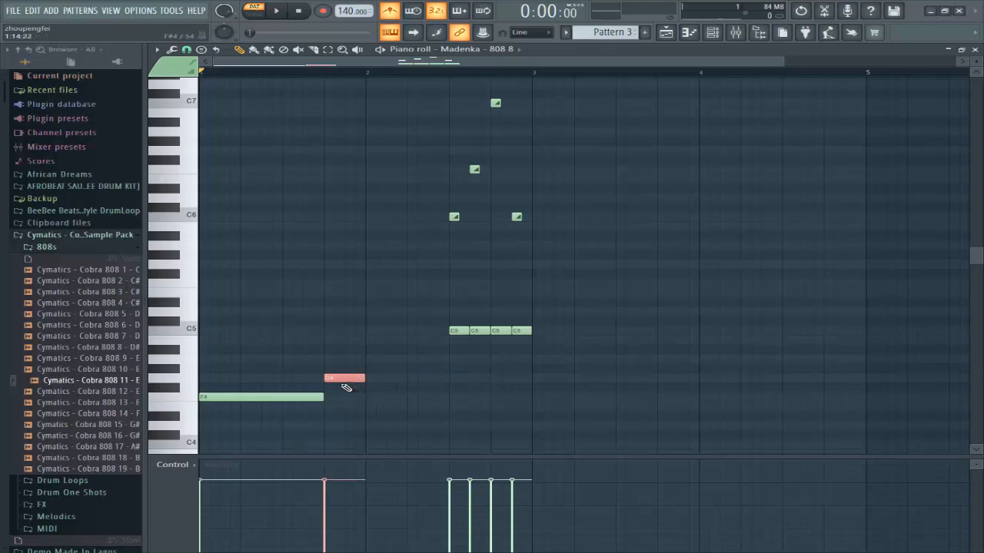
{"action": "left_click_drag", "start_coordinate": [338, 381], "coordinate": [337, 259]}
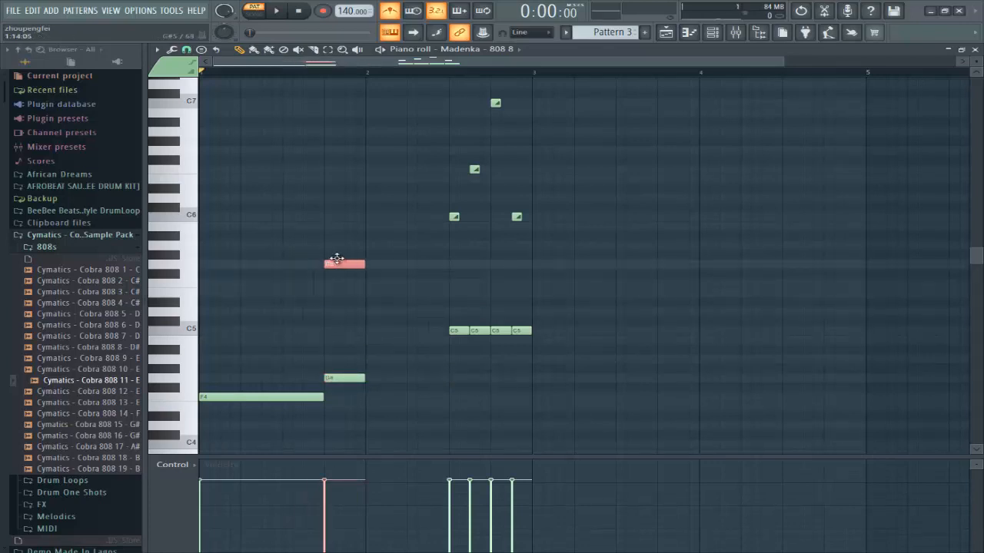
{"action": "double_click", "coordinate": [337, 266]}
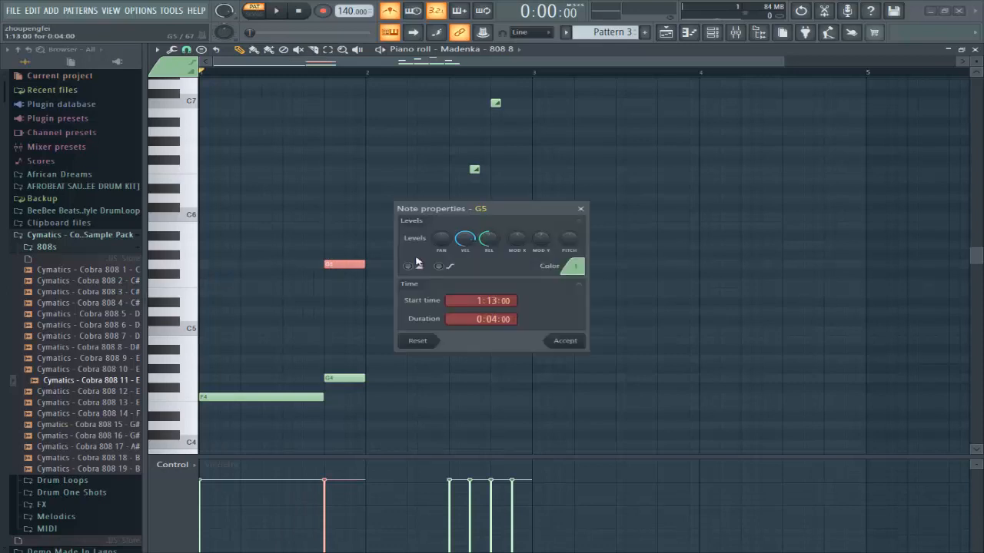
{"action": "left_click", "coordinate": [566, 344]}
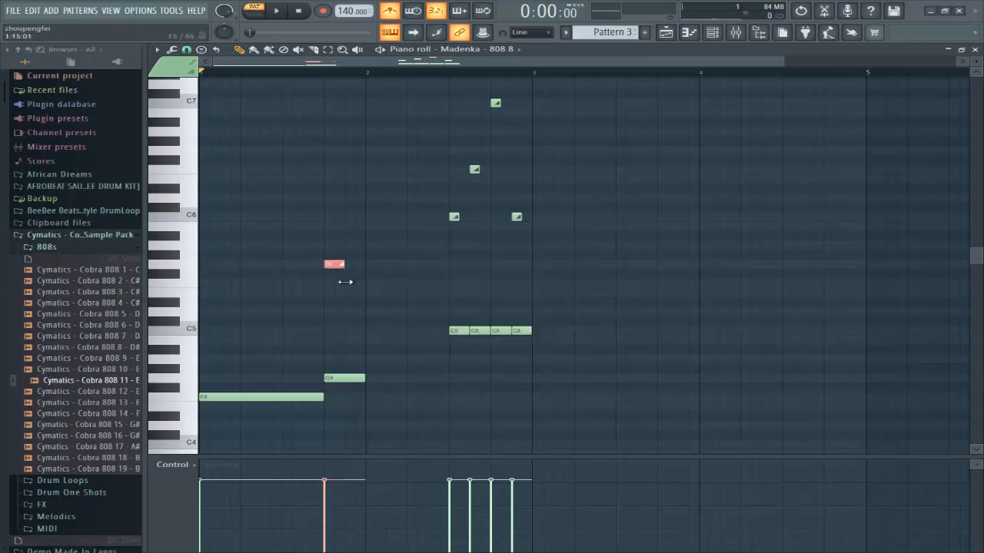
{"action": "left_click_drag", "start_coordinate": [347, 266], "coordinate": [356, 267]}
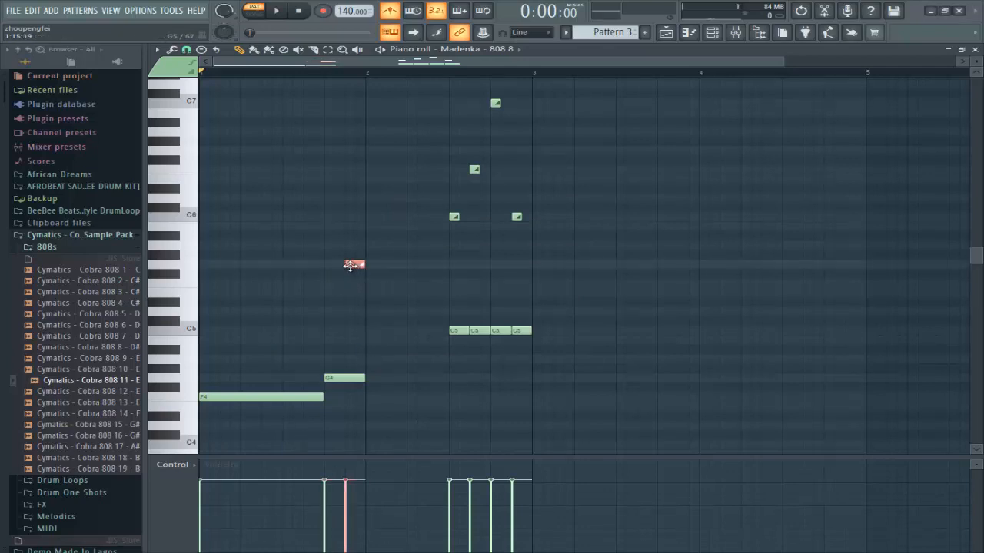
{"action": "left_click_drag", "start_coordinate": [350, 266], "coordinate": [335, 271]}
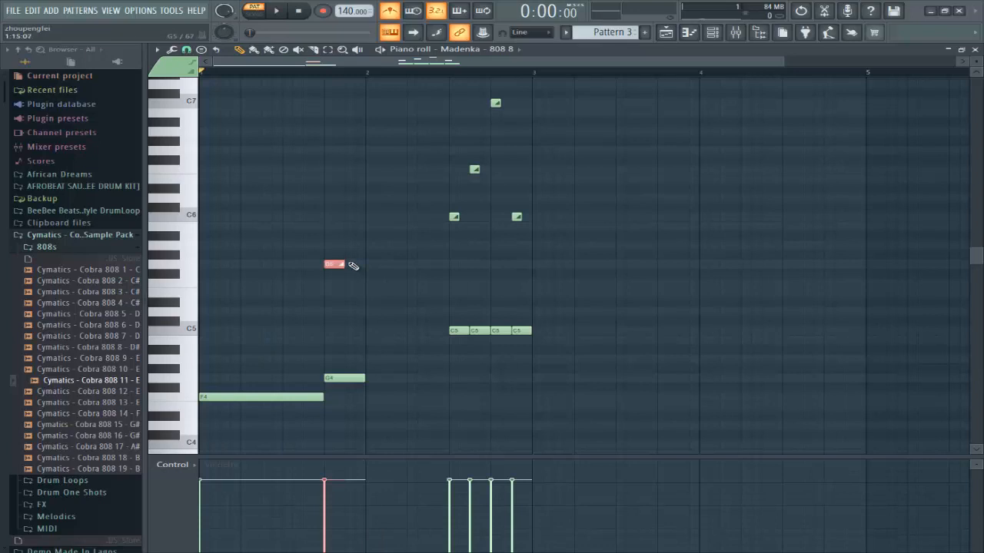
Step: Audition the slide, trim the G5 slide to a stub and extend G4 to bar 2
{"action": "key", "text": "space"}
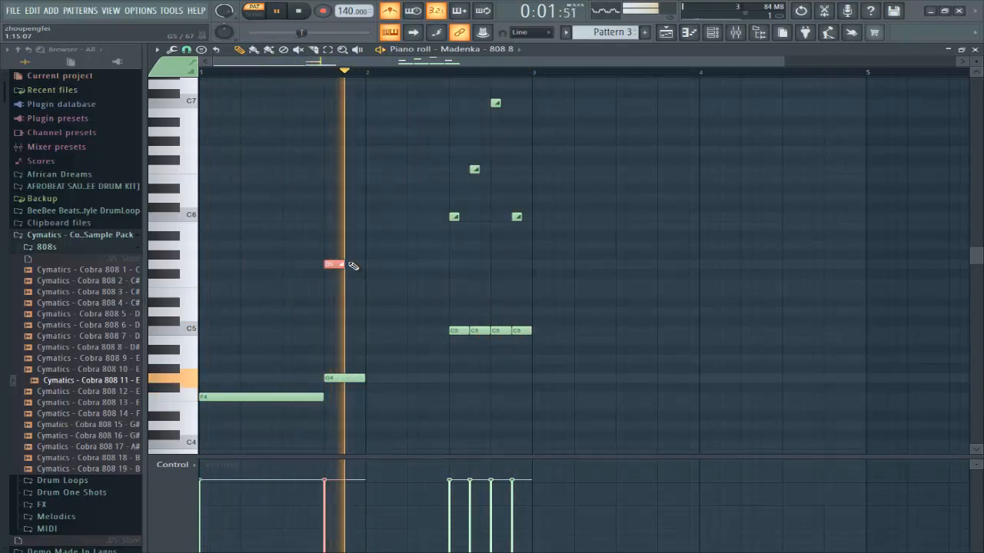
{"action": "key", "text": "space"}
{"action": "left_click_drag", "start_coordinate": [359, 378], "coordinate": [335, 394]}
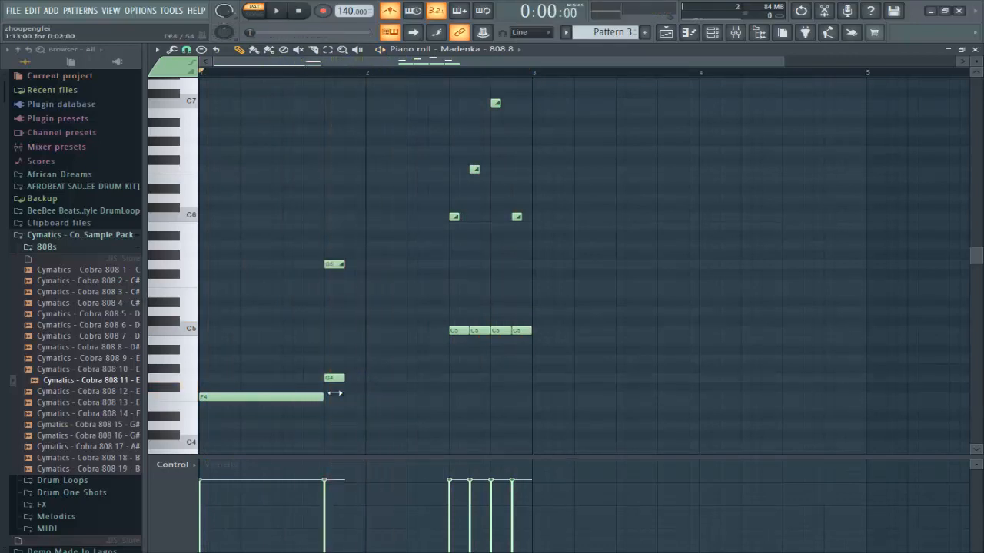
{"action": "key", "text": "space"}
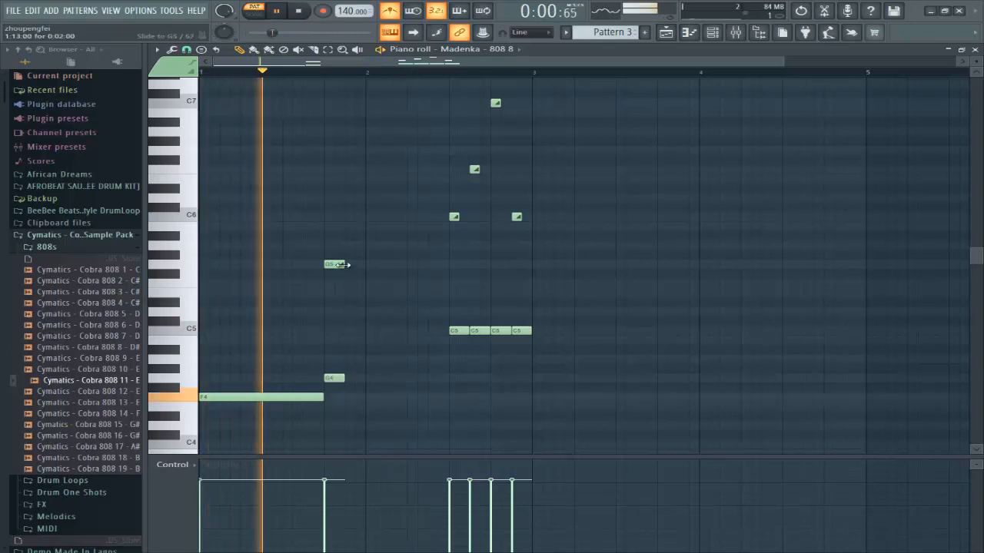
{"action": "left_click_drag", "start_coordinate": [344, 264], "coordinate": [333, 265]}
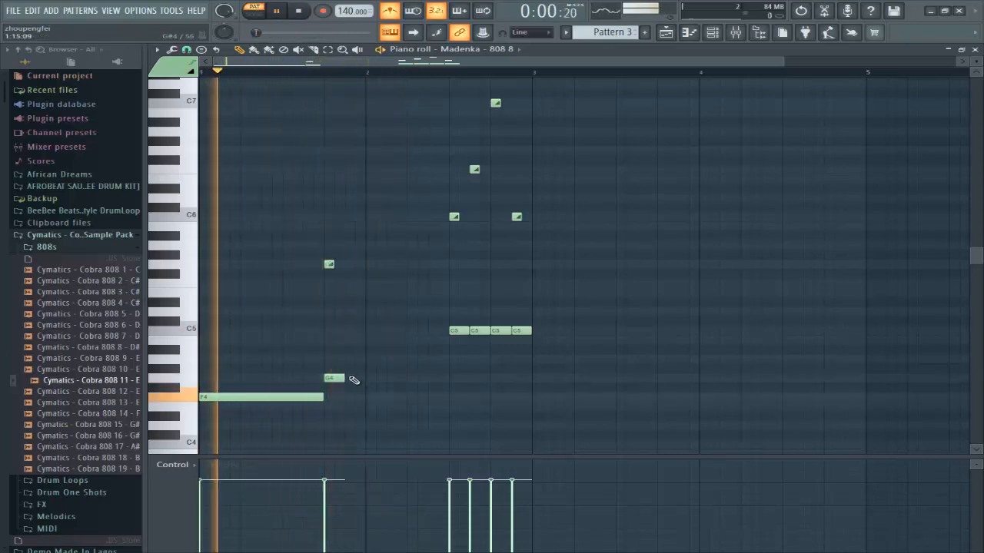
{"action": "left_click_drag", "start_coordinate": [344, 379], "coordinate": [364, 377]}
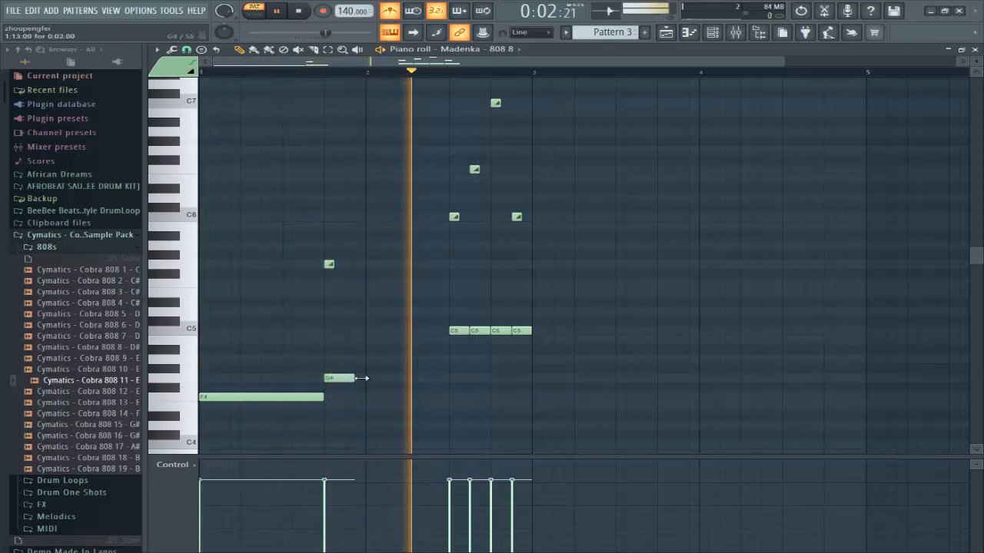
{"action": "key", "text": "space"}
{"action": "key", "text": "space"}
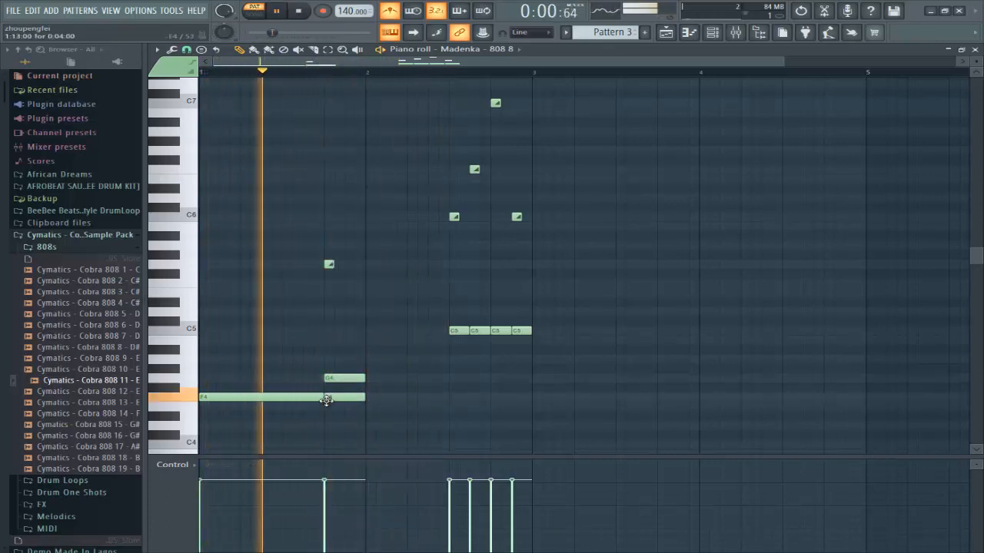
Step: Add a short F4 note at bar 2 and copy it up to F5
{"action": "left_click", "coordinate": [367, 398]}
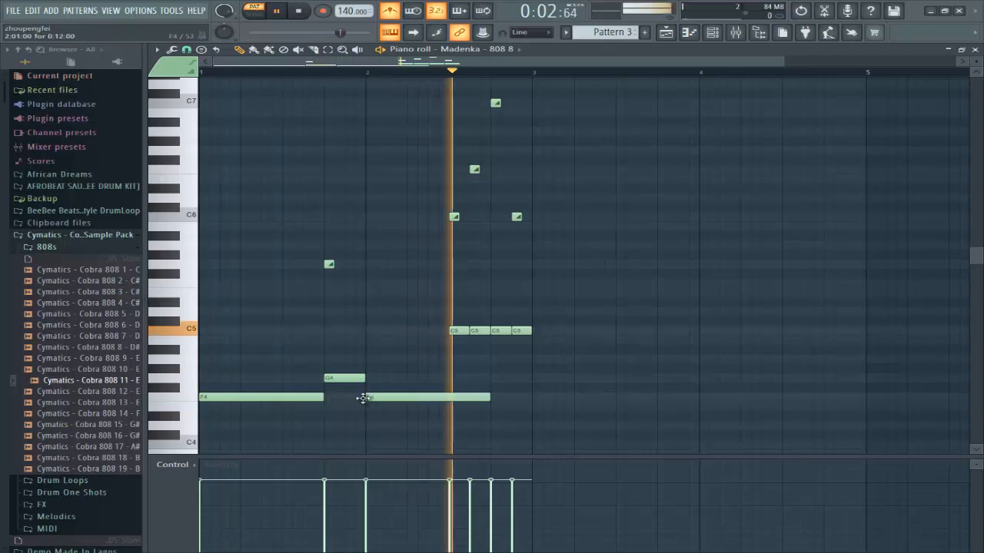
{"action": "left_click_drag", "start_coordinate": [490, 400], "coordinate": [451, 408]}
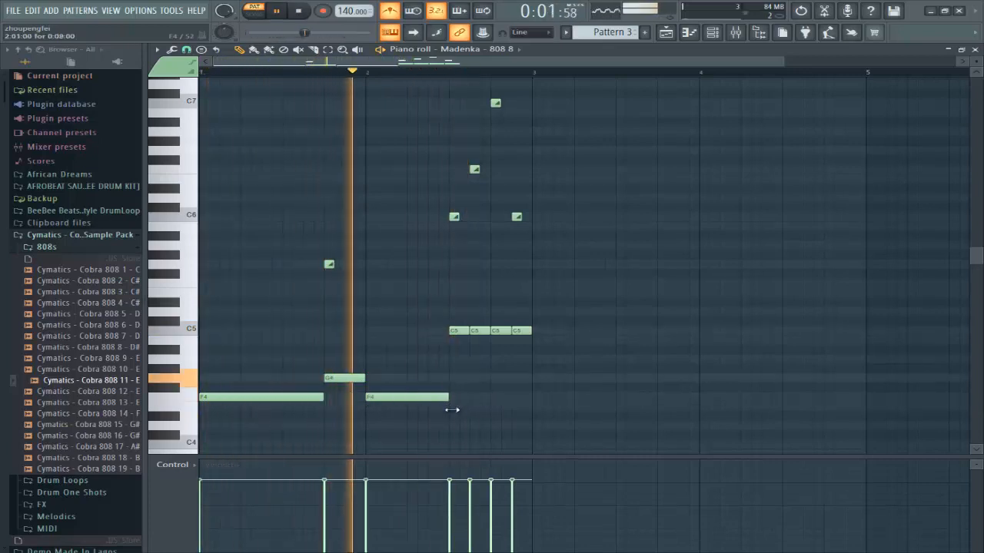
{"action": "key", "text": "space"}
{"action": "left_click_drag", "start_coordinate": [381, 399], "coordinate": [379, 295]}
{"action": "key", "text": "space"}
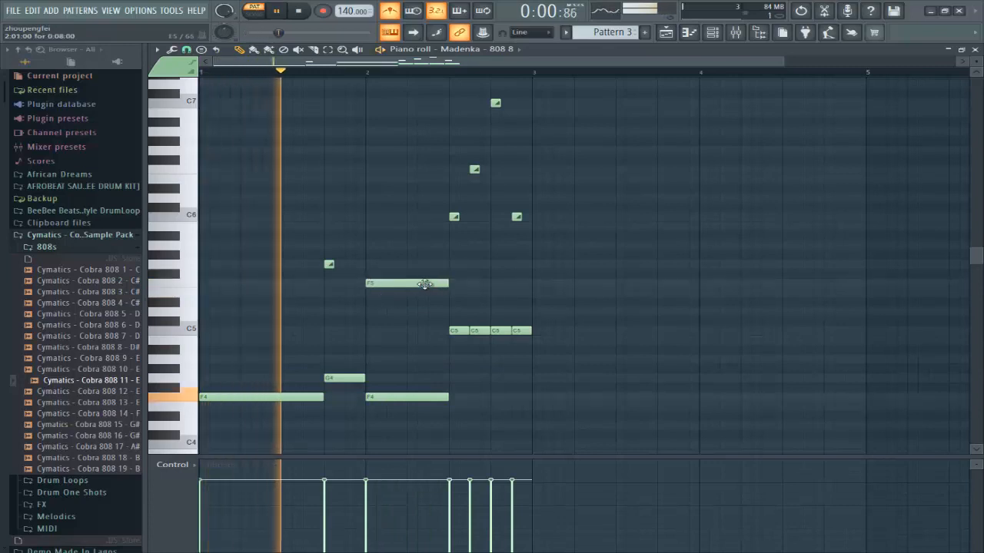
Step: Make the F5 note a slide, move it later and add short F5 slide notes after bar 2
{"action": "double_click", "coordinate": [423, 283]}
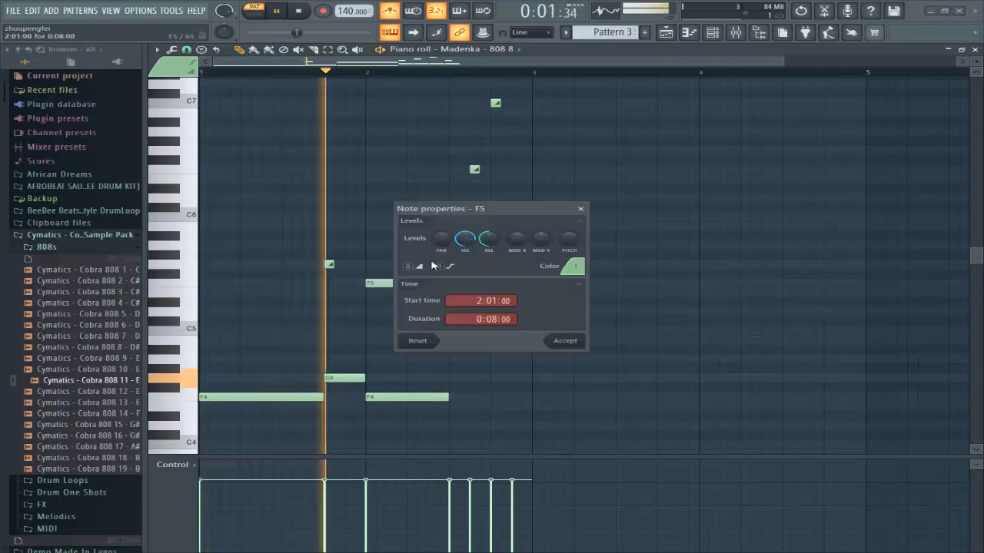
{"action": "left_click", "coordinate": [565, 340]}
{"action": "key", "text": "space"}
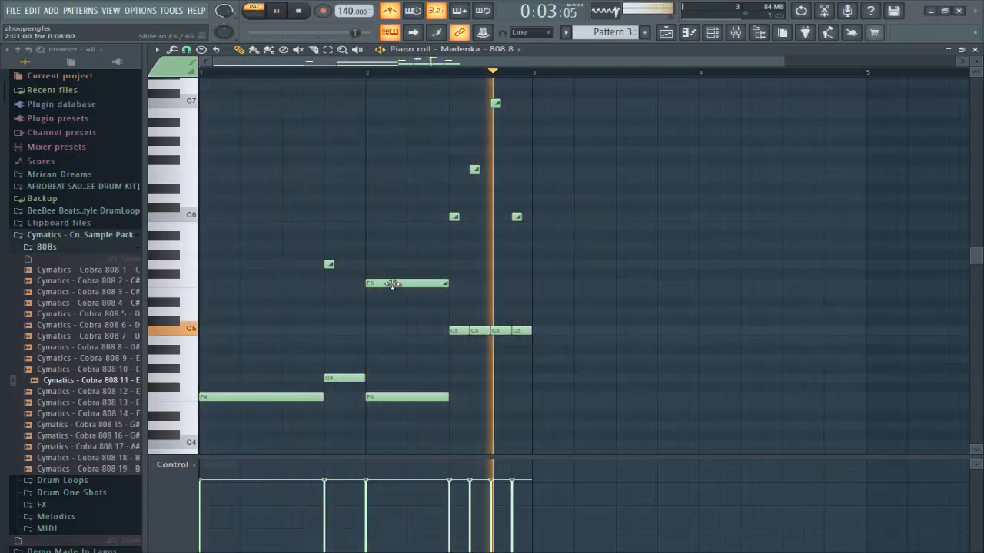
{"action": "left_click_drag", "start_coordinate": [395, 283], "coordinate": [428, 295]}
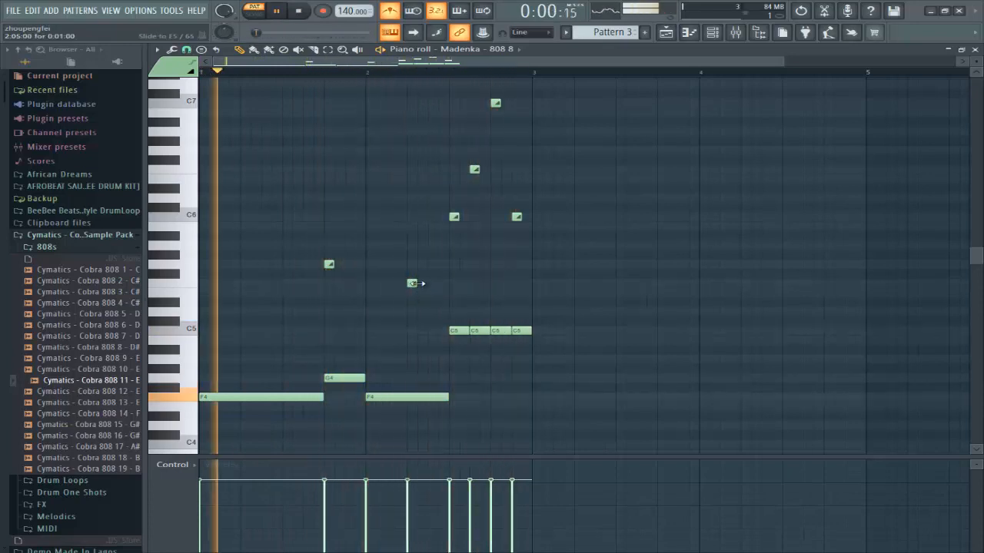
{"action": "left_click", "coordinate": [432, 284]}
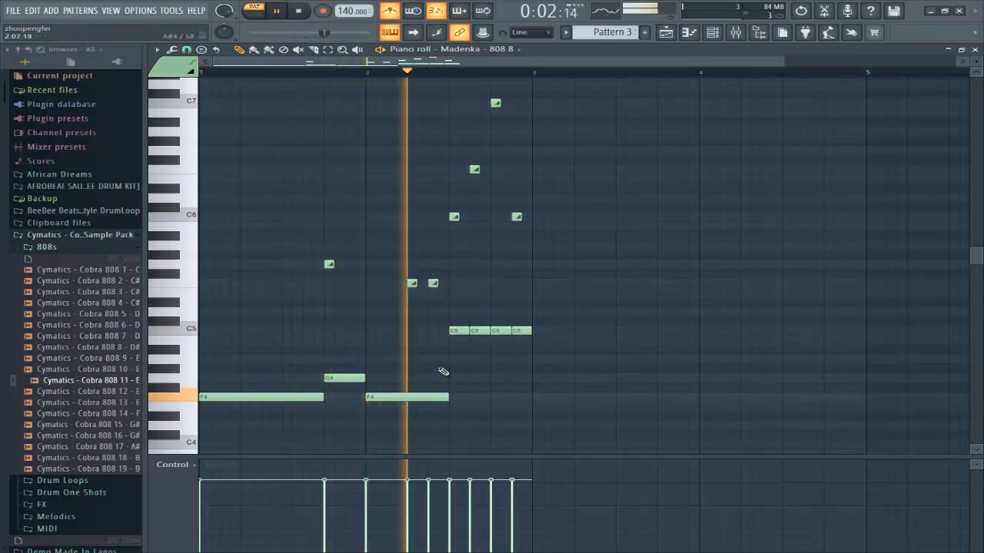
{"action": "key", "text": "space"}
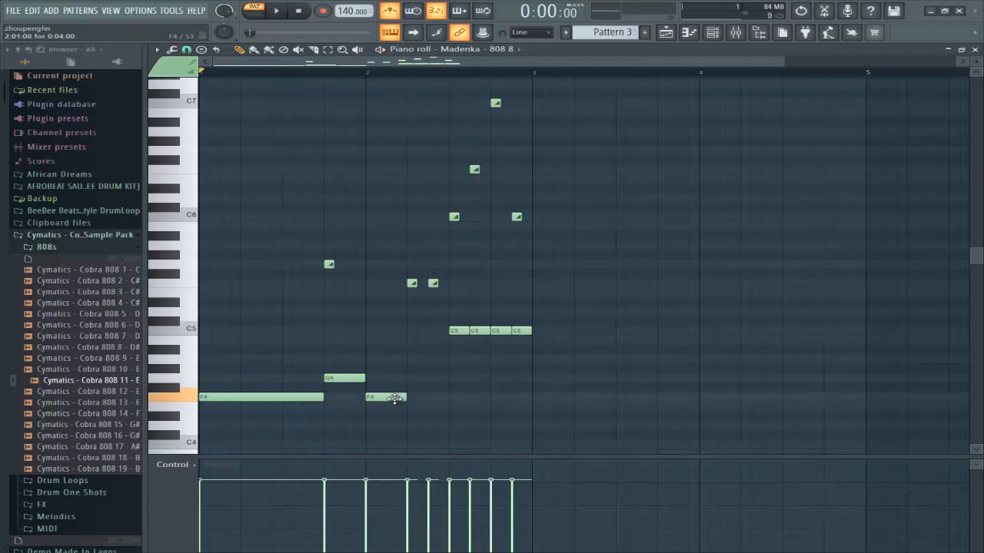
Step: Add another F4 note after the second F4, select the two F5 slides and audition
{"action": "left_click", "coordinate": [421, 396]}
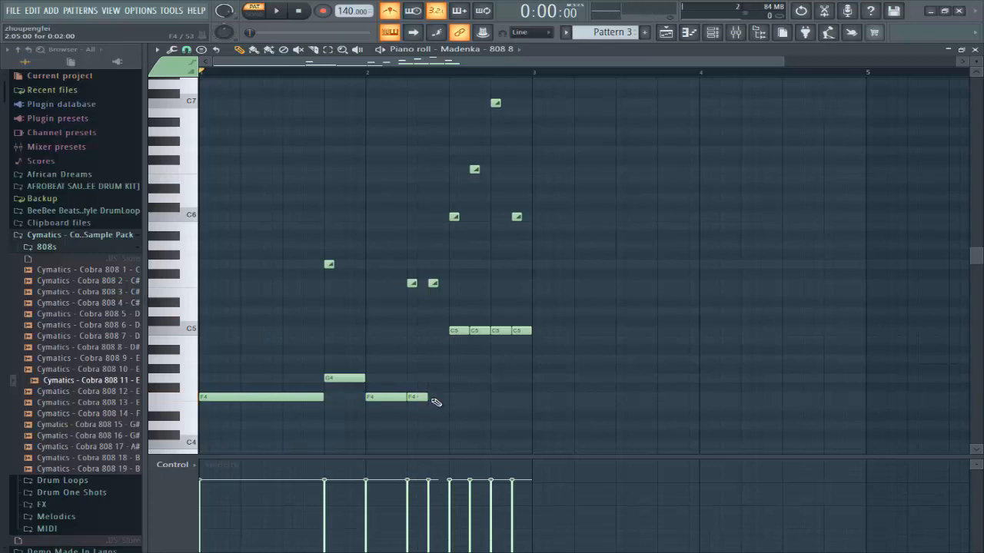
{"action": "key", "text": "space"}
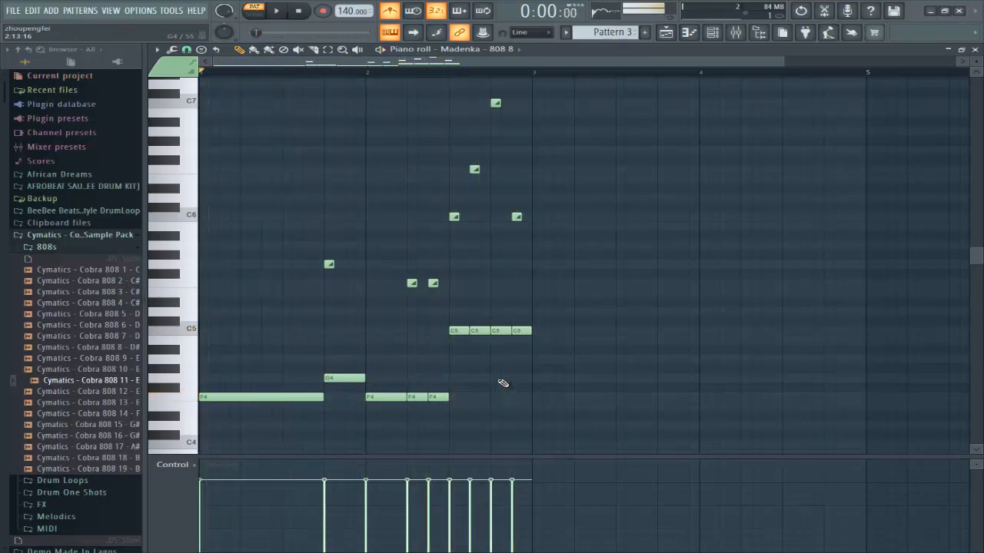
{"action": "key", "text": "space"}
{"action": "left_click_drag", "start_coordinate": [407, 261], "coordinate": [442, 325]}
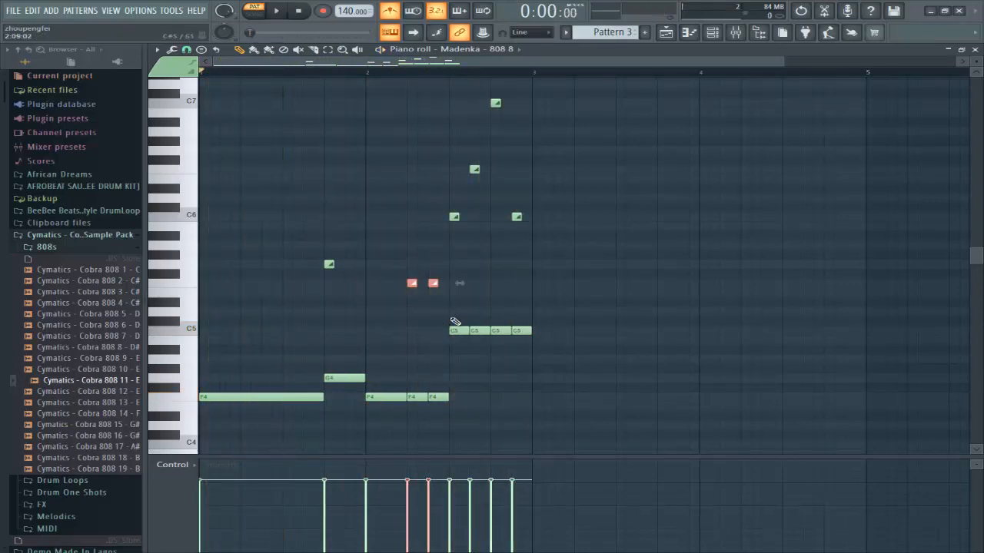
{"action": "key", "text": "space"}
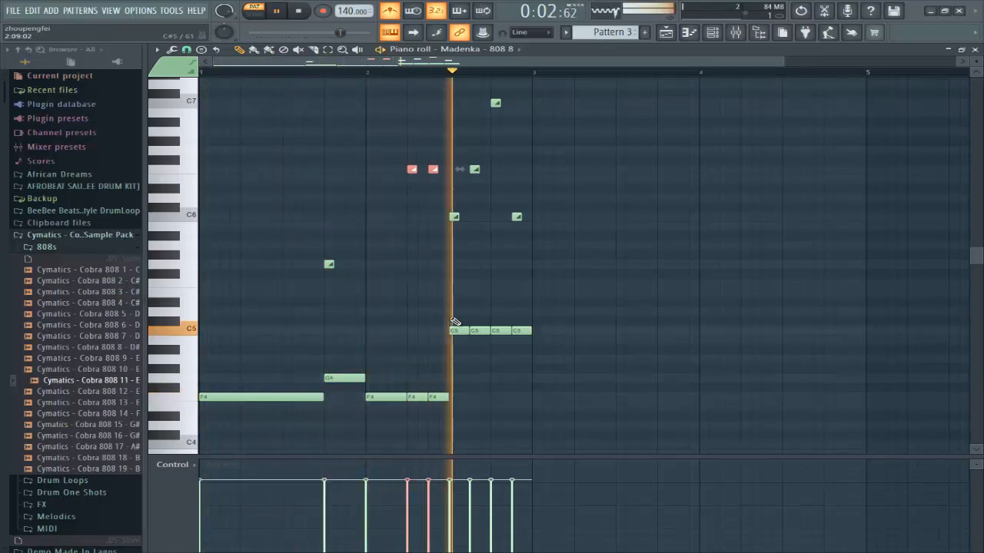
{"action": "key", "text": "space"}
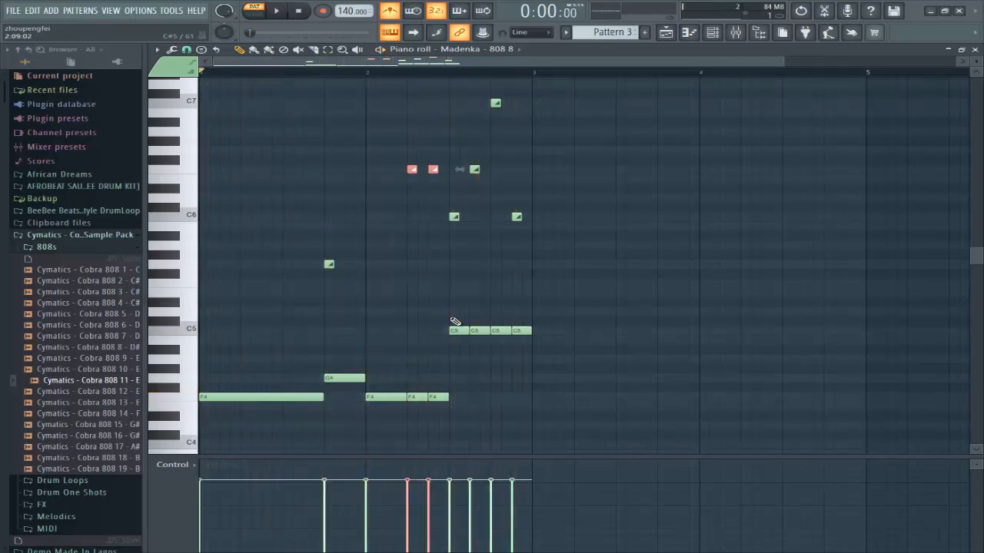
Step: Copy the Madenka 808 8 channel's notes from the Channel rack
{"action": "left_click", "coordinate": [712, 33]}
{"action": "right_click", "coordinate": [282, 167]}
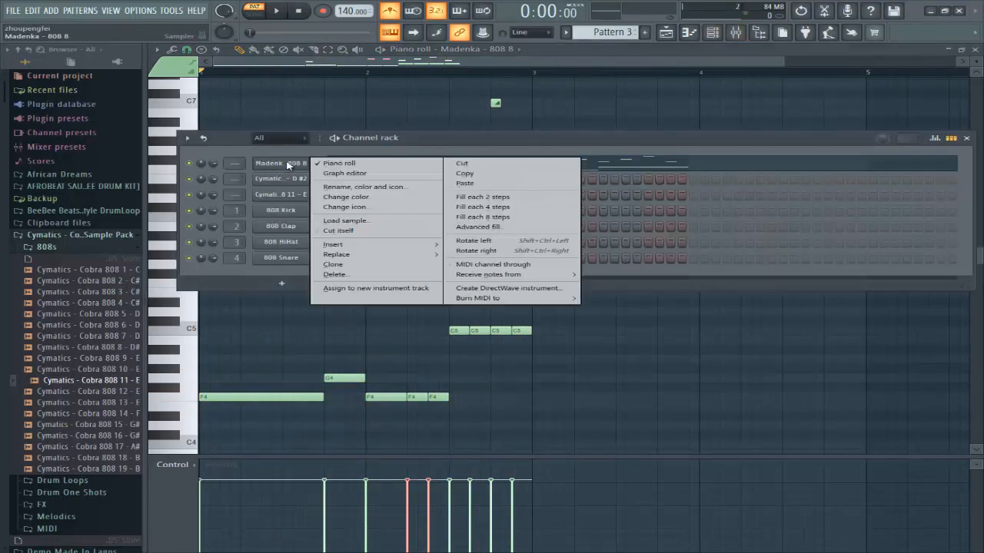
{"action": "left_click", "coordinate": [485, 178]}
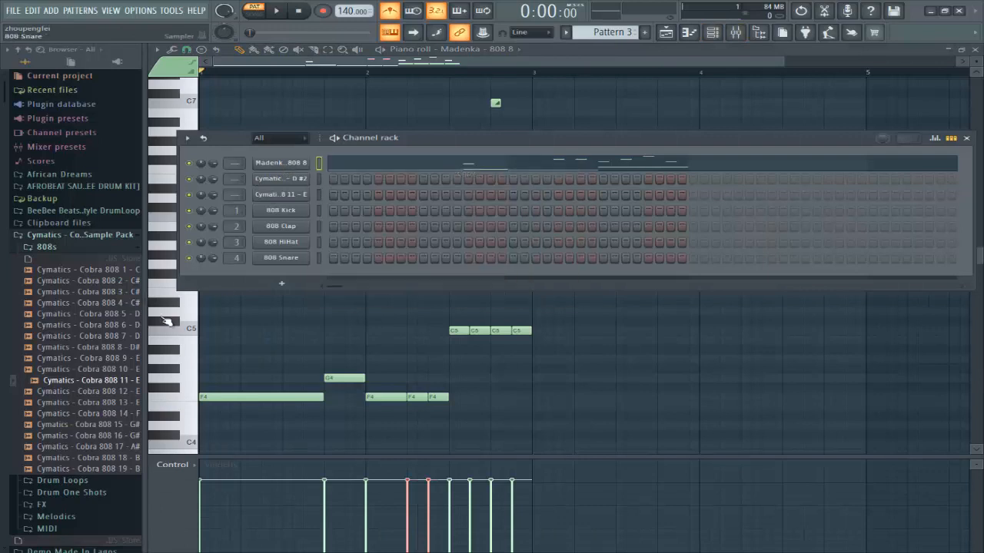
Step: Add the Cobra 808 18 - B sample as a new channel and switch to empty Pattern 4
{"action": "left_click", "coordinate": [102, 459]}
{"action": "left_click", "coordinate": [102, 448]}
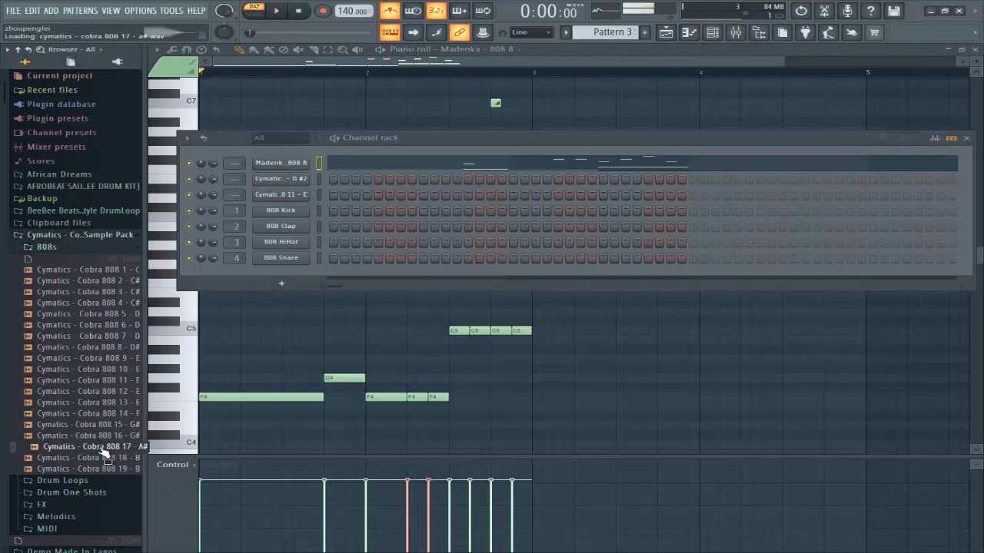
{"action": "left_click", "coordinate": [98, 458]}
{"action": "left_click_drag", "start_coordinate": [135, 422], "coordinate": [293, 273]}
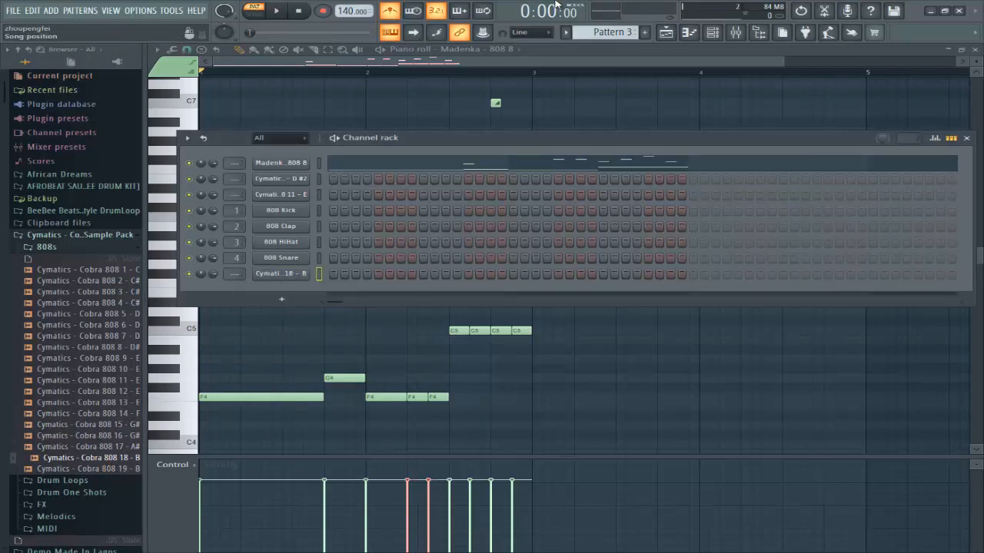
{"action": "scroll", "coordinate": [604, 29], "scroll_direction": "down", "scroll_amount": 1}
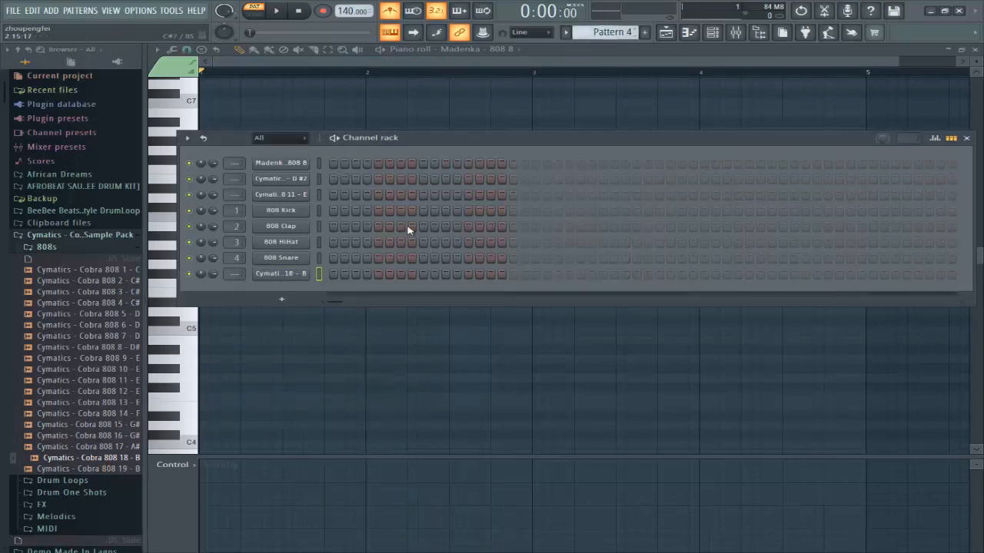
Step: Give Cobra 808 18 - B a 0% attack, 100% hold envelope with shorter decay, then open its piano roll
{"action": "left_click", "coordinate": [298, 274]}
{"action": "left_click", "coordinate": [276, 172]}
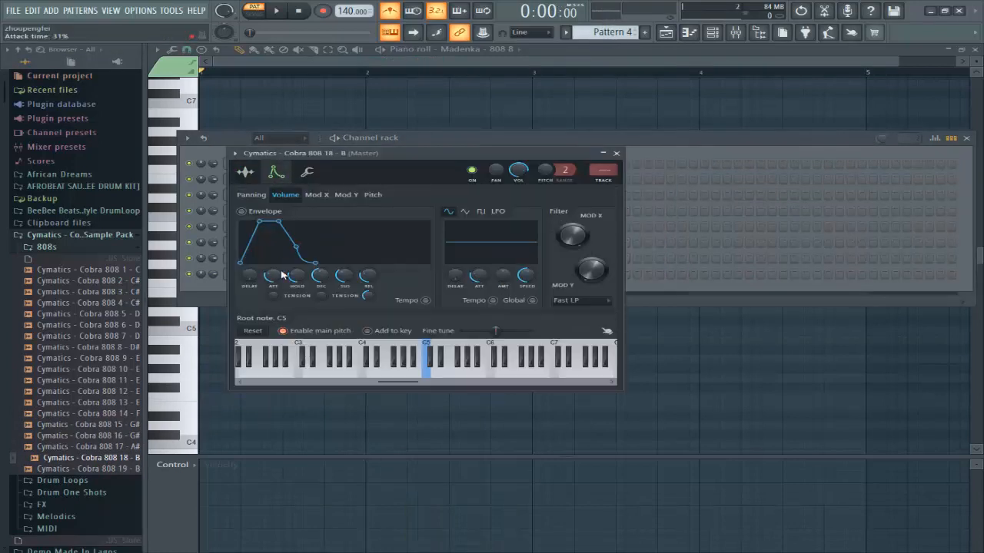
{"action": "left_click_drag", "start_coordinate": [282, 274], "coordinate": [309, 278]}
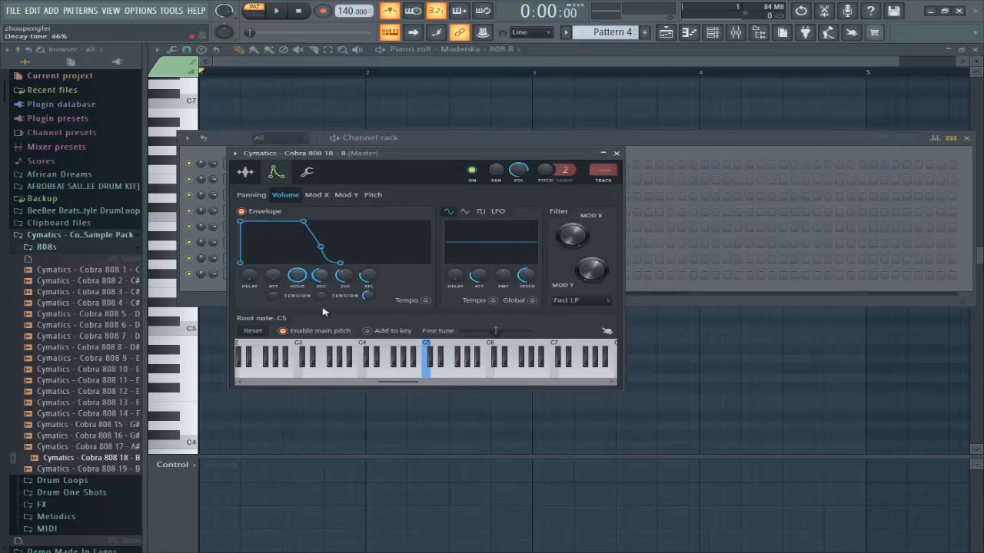
{"action": "left_click_drag", "start_coordinate": [323, 312], "coordinate": [323, 339]}
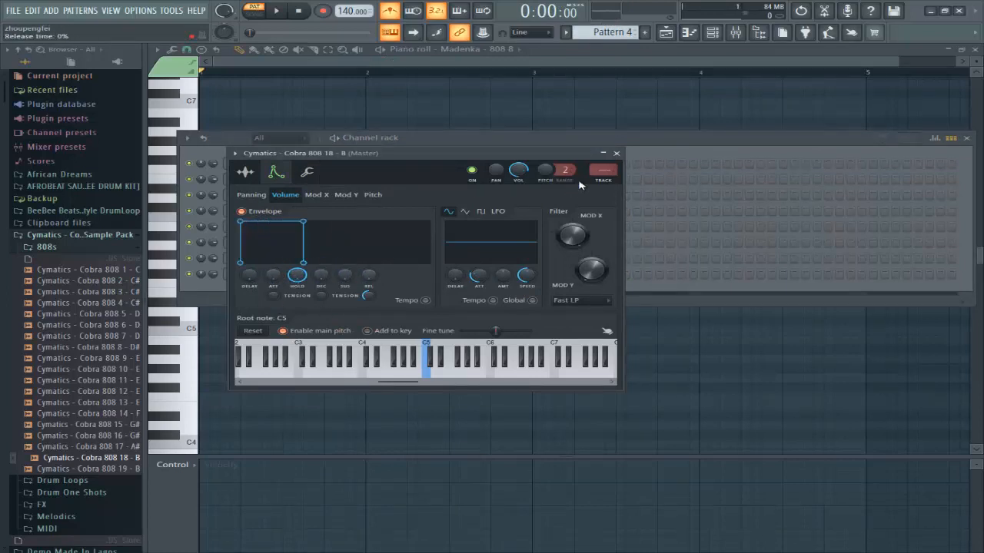
{"action": "left_click", "coordinate": [617, 153]}
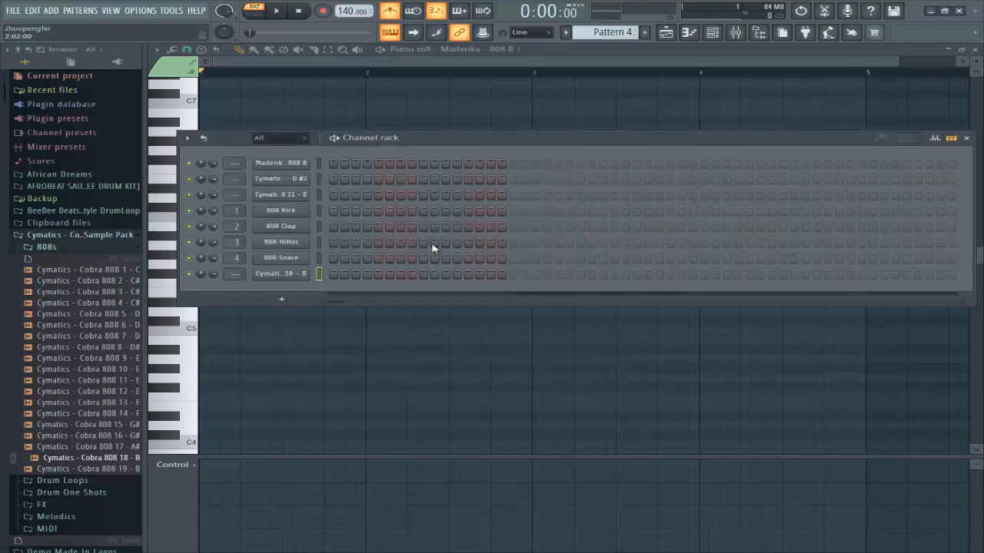
{"action": "right_click", "coordinate": [282, 279]}
{"action": "left_click", "coordinate": [339, 278]}
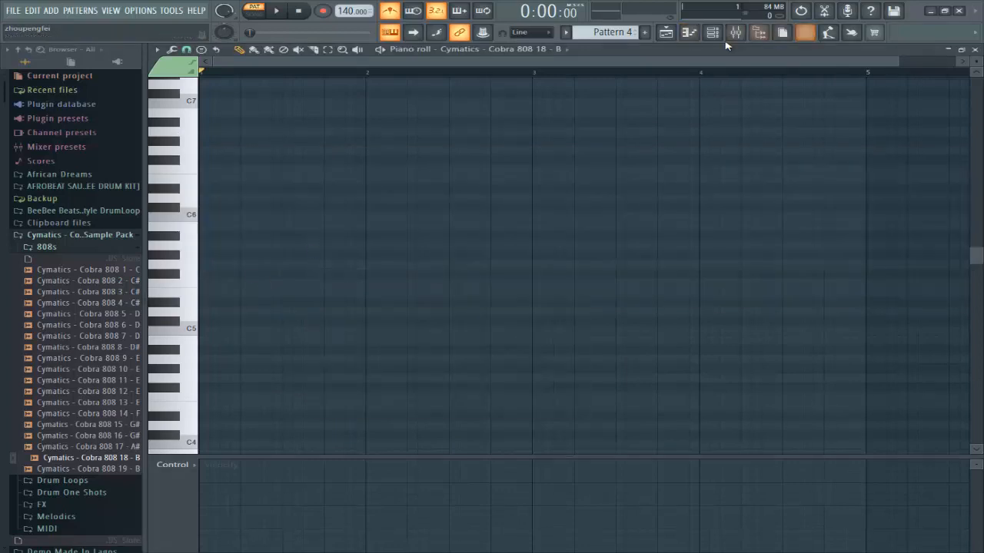
Step: Paste the copied F4, C5 and slide notes into Cobra 808 18 - B and play Pattern 4
{"action": "left_click", "coordinate": [713, 32]}
{"action": "right_click", "coordinate": [277, 274]}
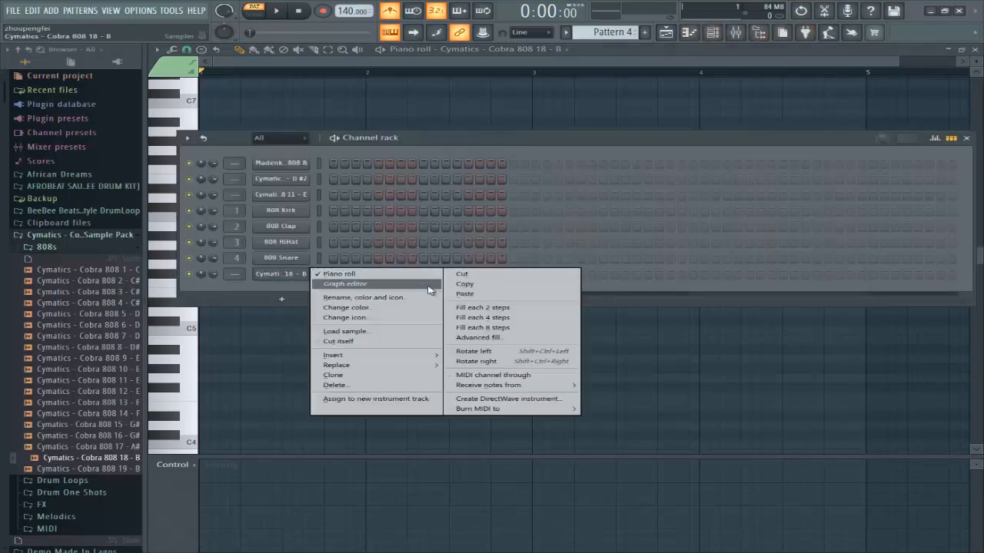
{"action": "left_click", "coordinate": [464, 294]}
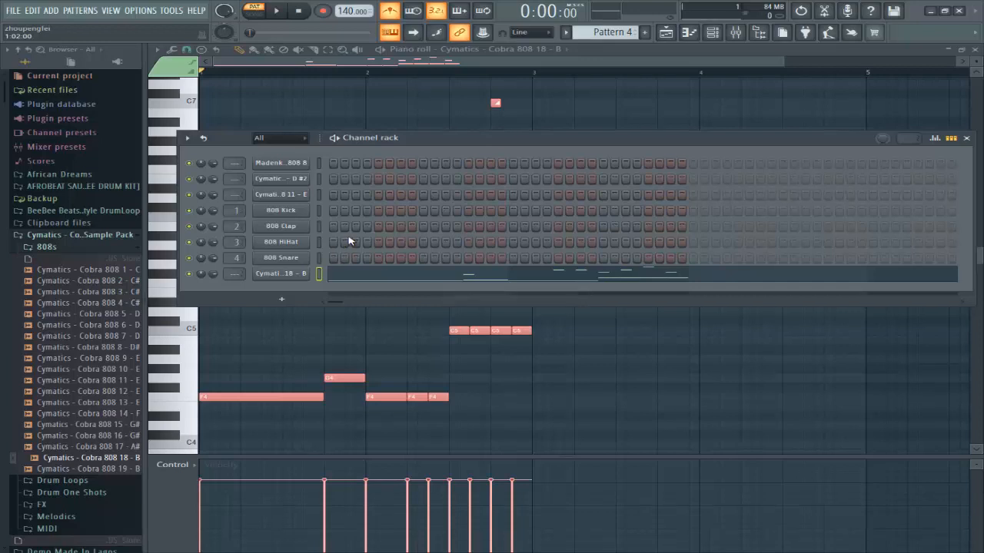
{"action": "left_click", "coordinate": [428, 65]}
{"action": "key", "text": "space"}
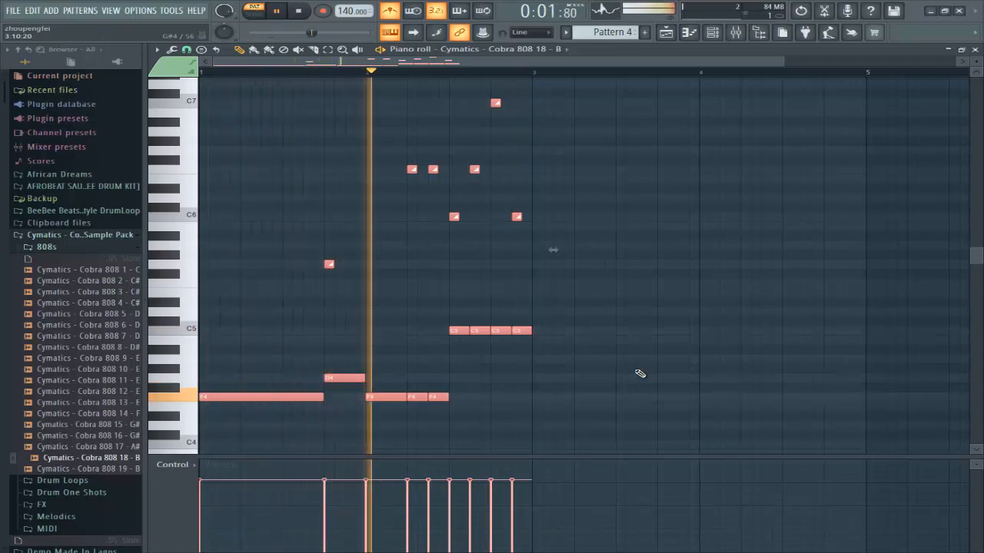
{"action": "left_click", "coordinate": [714, 33]}
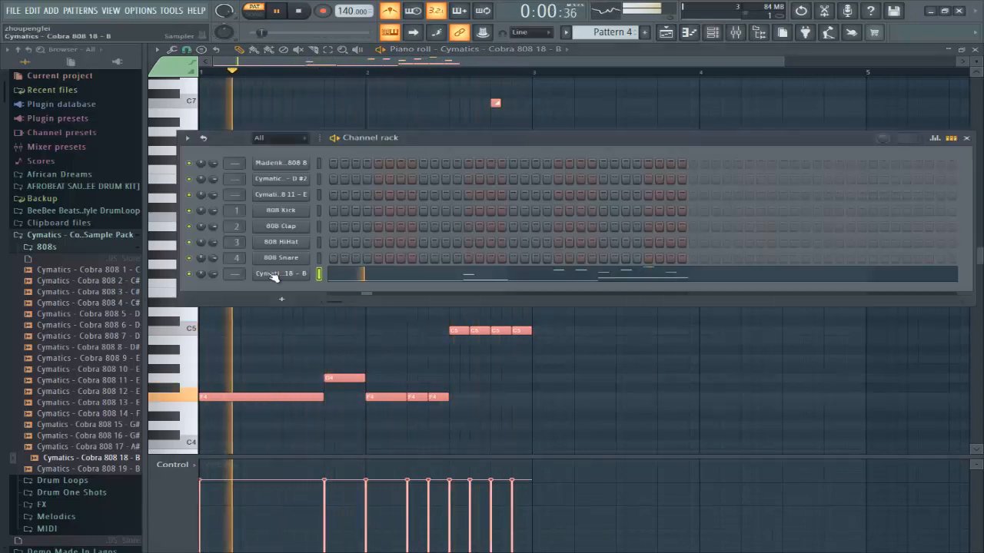
Step: Audition Cobra 808 18 - B while adjusting its volume envelope attack from 6% to about 14%
{"action": "key", "text": "space"}
{"action": "left_click", "coordinate": [274, 274]}
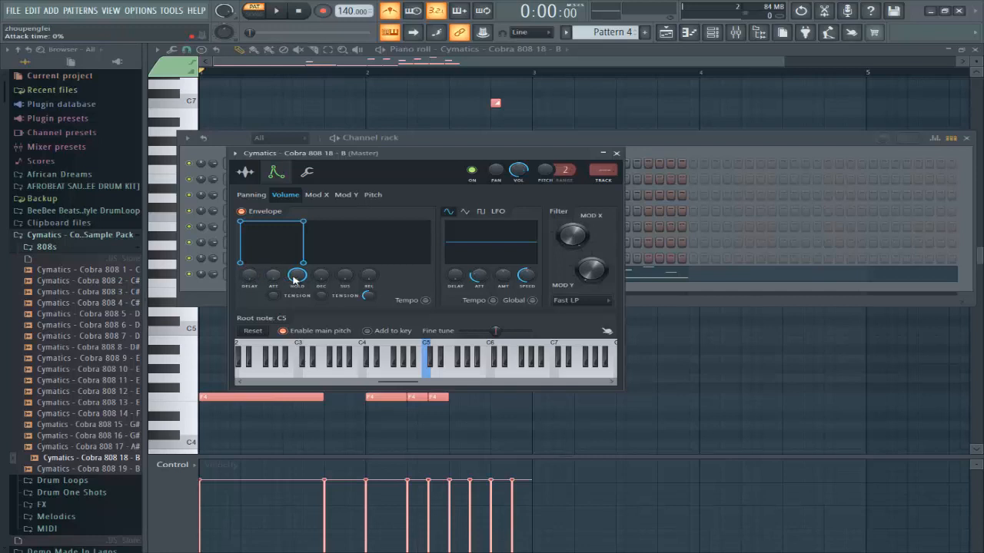
{"action": "left_click_drag", "start_coordinate": [277, 281], "coordinate": [274, 273]}
{"action": "key", "text": "space"}
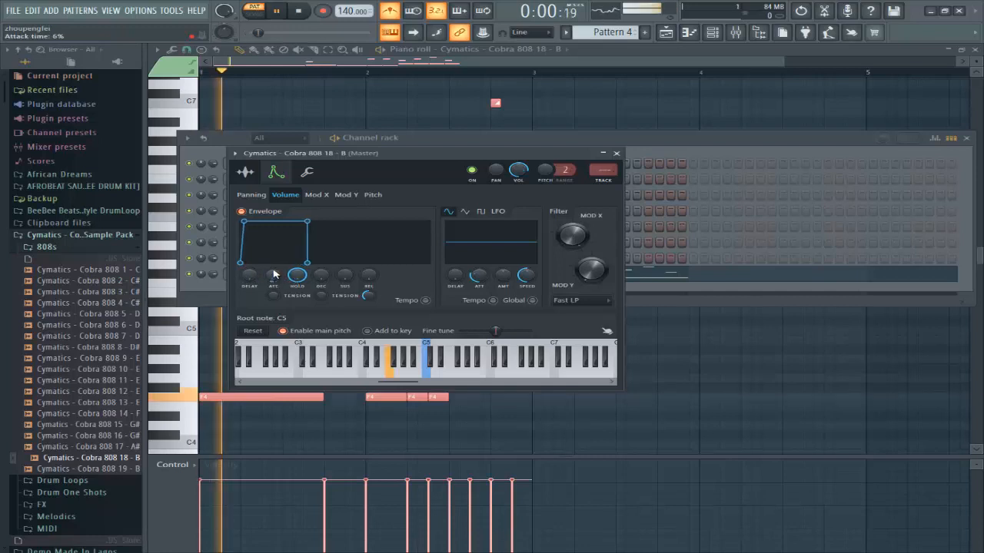
{"action": "scroll", "coordinate": [275, 273], "scroll_direction": "up", "scroll_amount": 2}
{"action": "scroll", "coordinate": [274, 275], "scroll_direction": "up", "scroll_amount": 4}
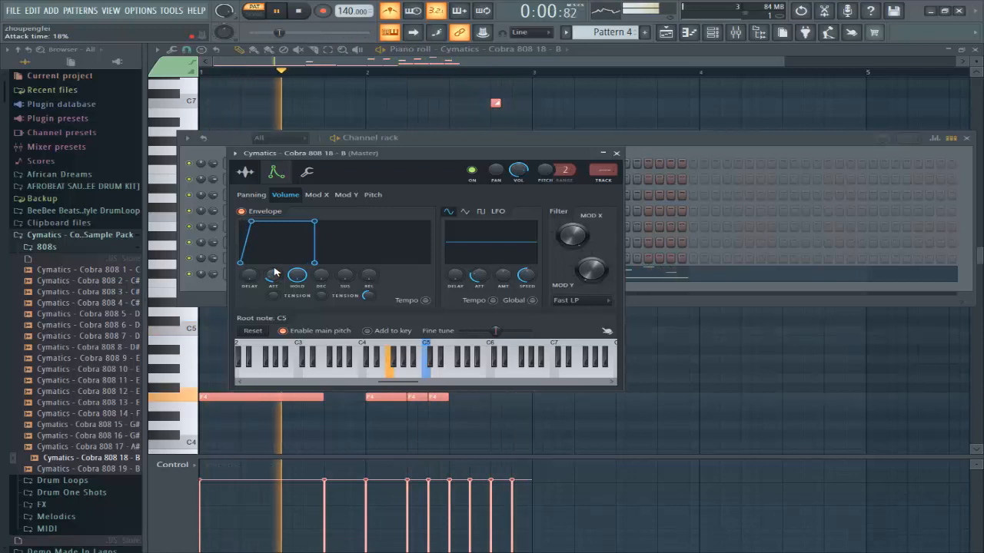
{"action": "left_click_drag", "start_coordinate": [274, 272], "coordinate": [275, 286]}
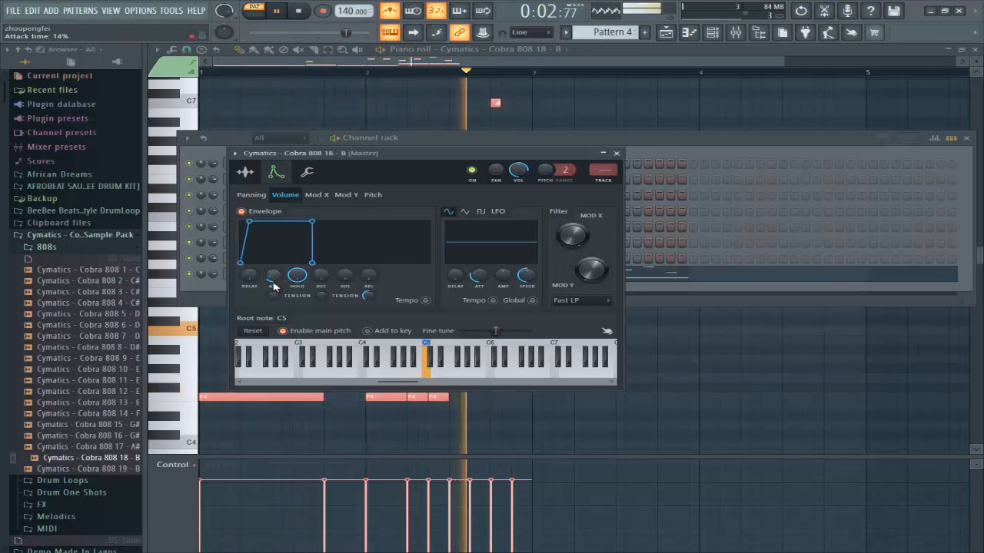
{"action": "key", "text": "space"}
{"action": "left_click", "coordinate": [688, 145]}
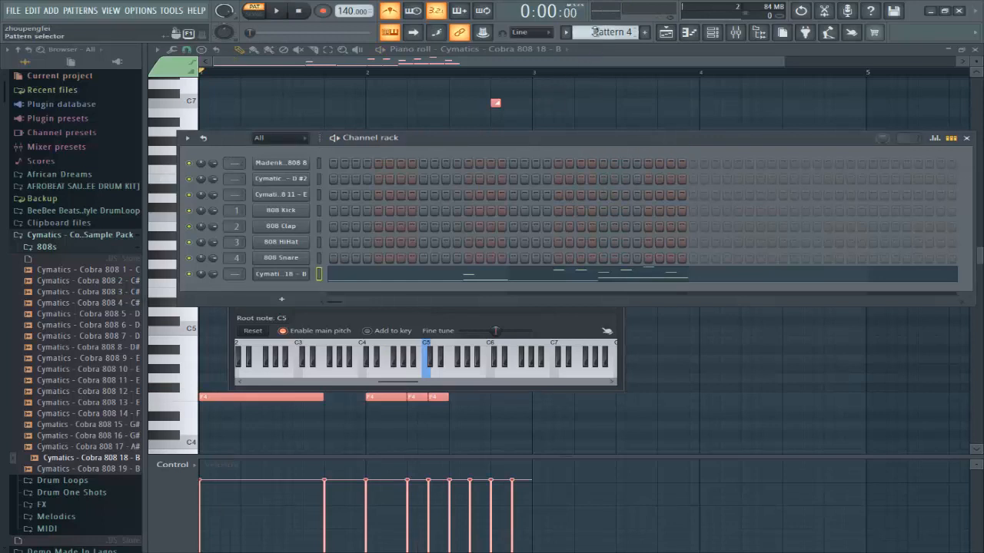
Step: Go back to Pattern 3, play Madenka 808 8's F4, G4, C5 and slide notes, then close the piano roll
{"action": "scroll", "coordinate": [594, 31], "scroll_direction": "up", "scroll_amount": 2}
{"action": "scroll", "coordinate": [594, 32], "scroll_direction": "up", "scroll_amount": 1}
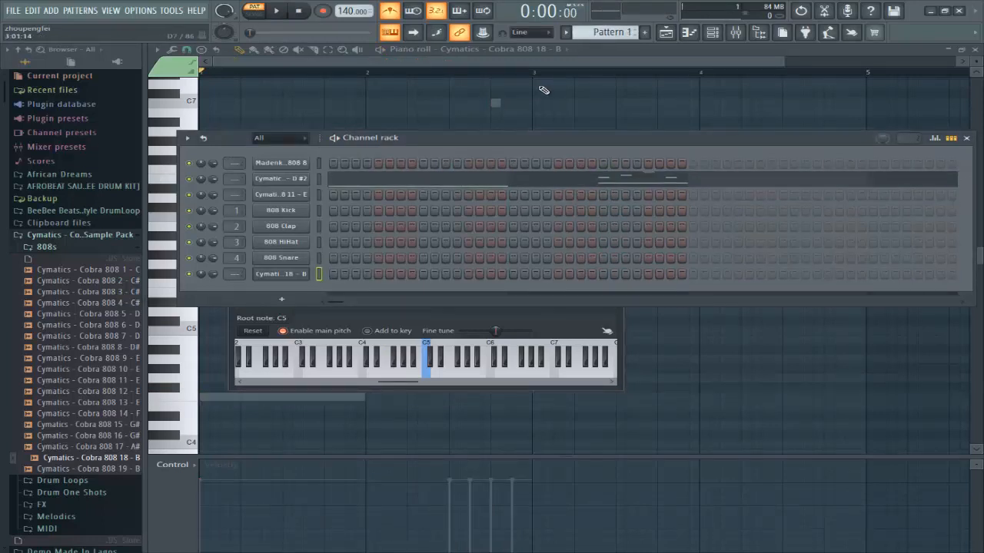
{"action": "scroll", "coordinate": [612, 37], "scroll_direction": "down", "scroll_amount": 2}
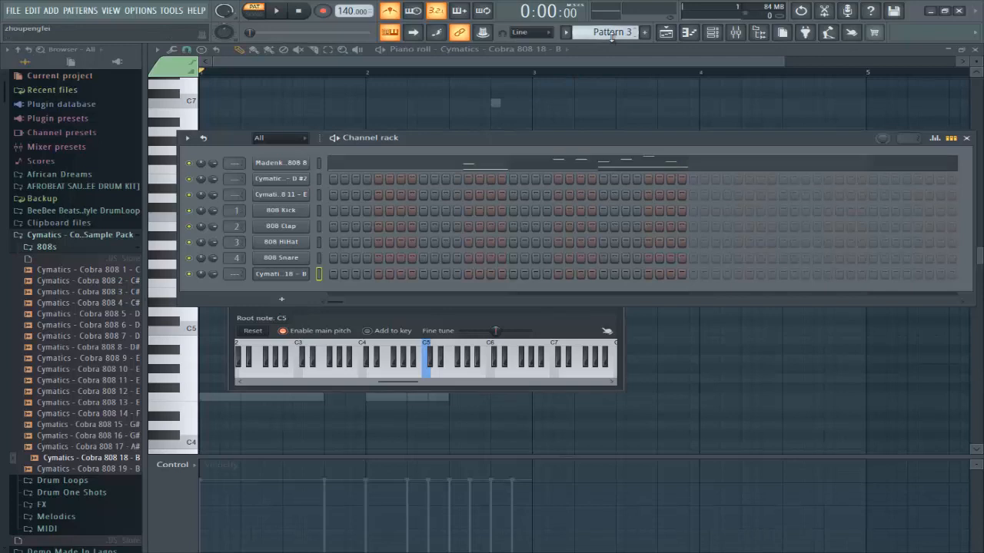
{"action": "left_click", "coordinate": [358, 168]}
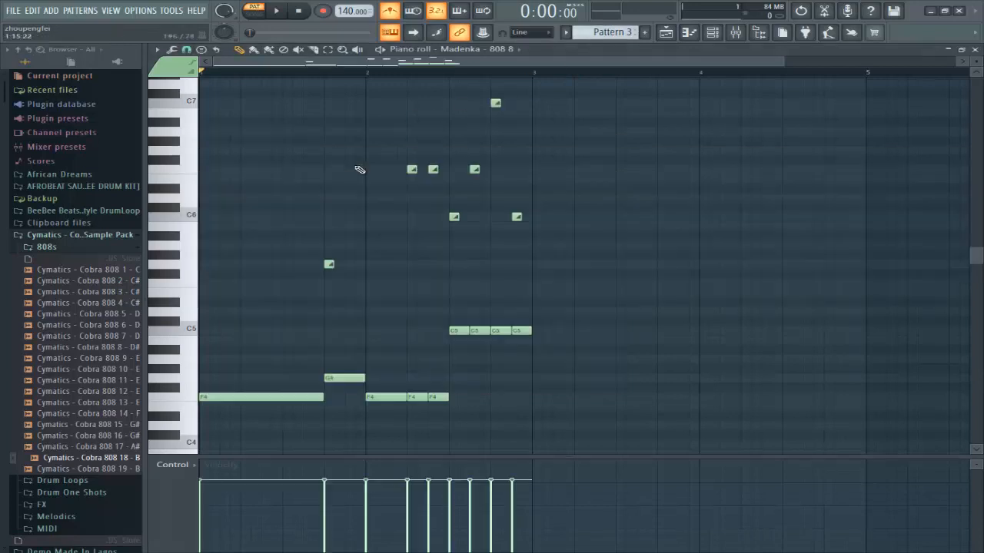
{"action": "key", "text": "space"}
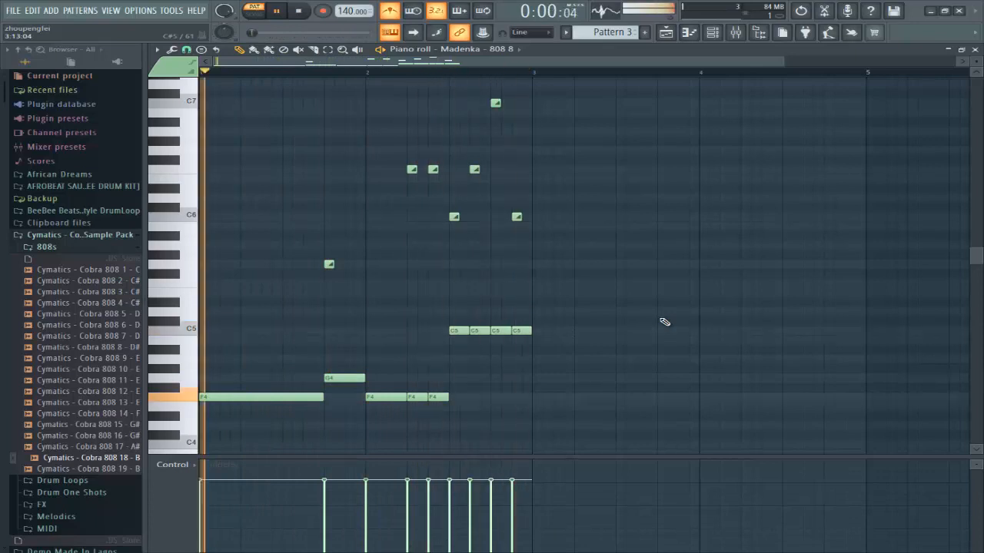
{"action": "key", "text": "space"}
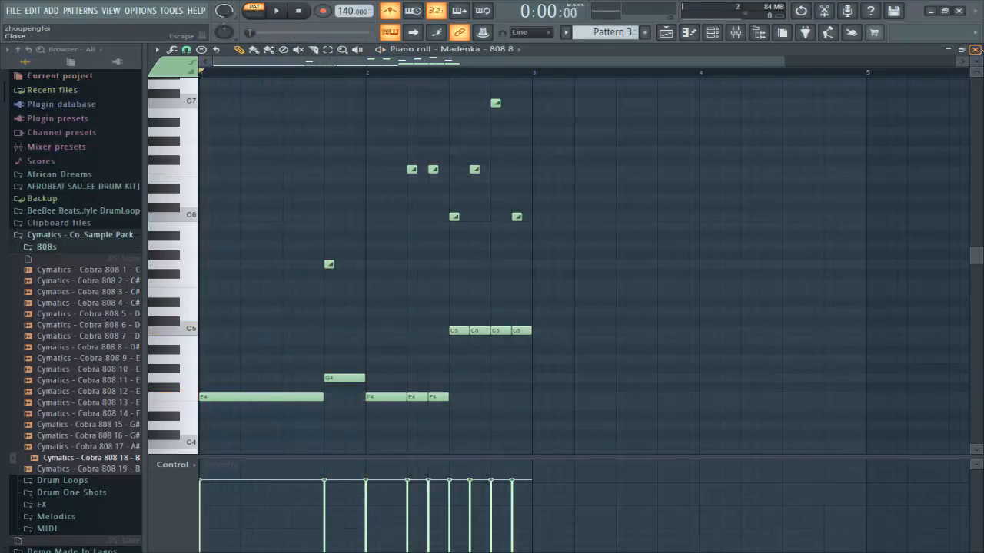
{"action": "left_click", "coordinate": [975, 49]}
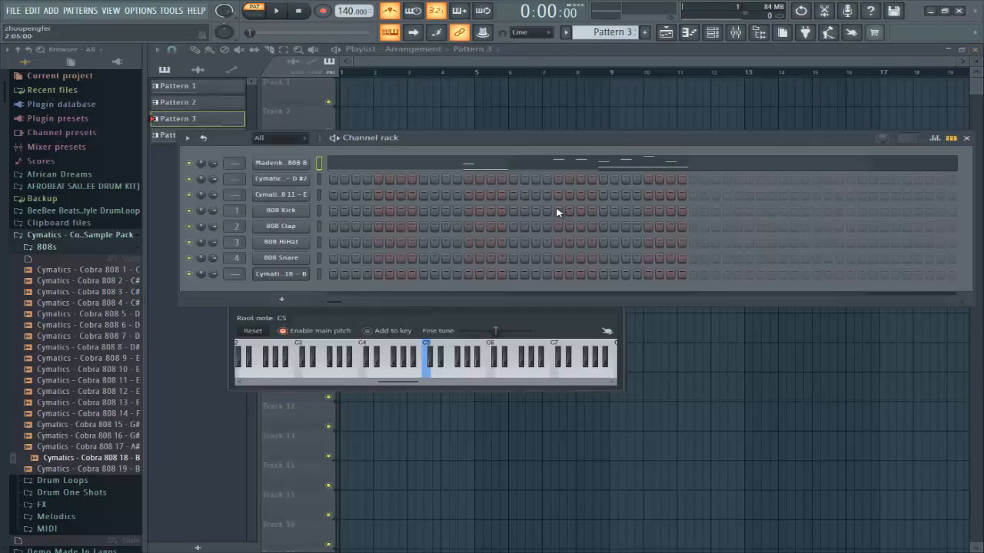